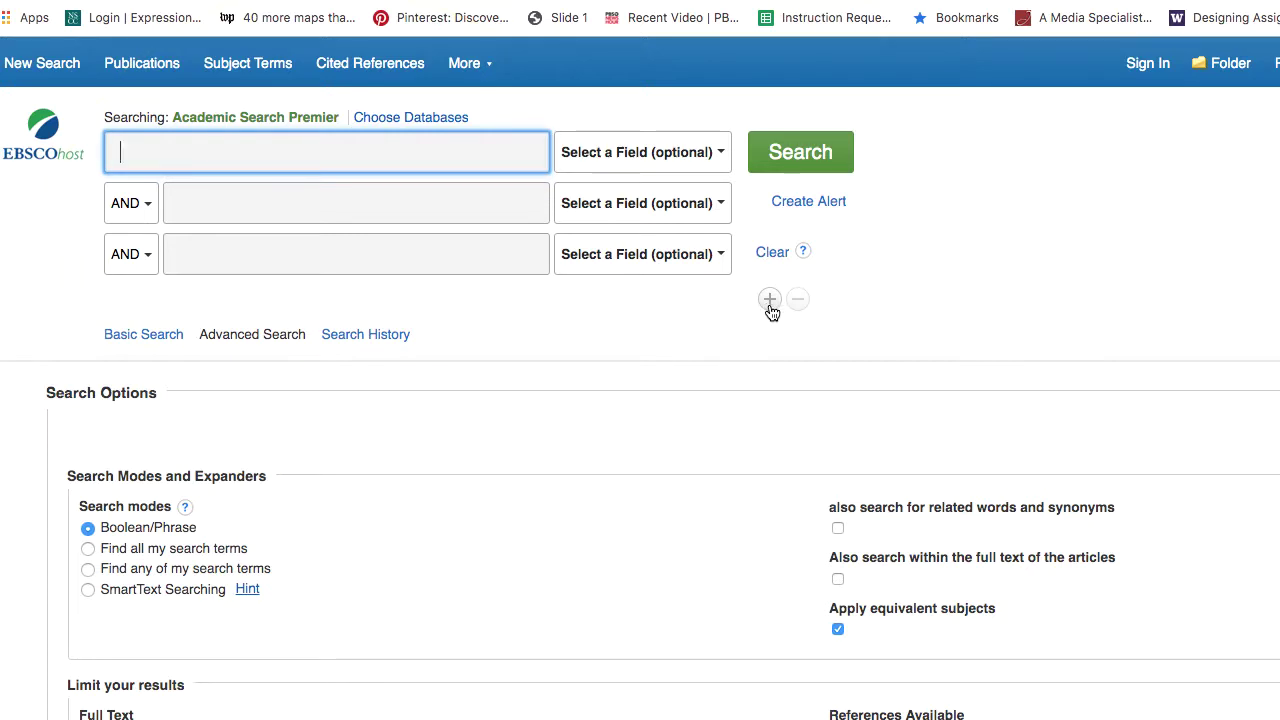
# - Add then remove a fourth search row, and toggle the Full Text limiter on and off
pyautogui.click(769, 301)
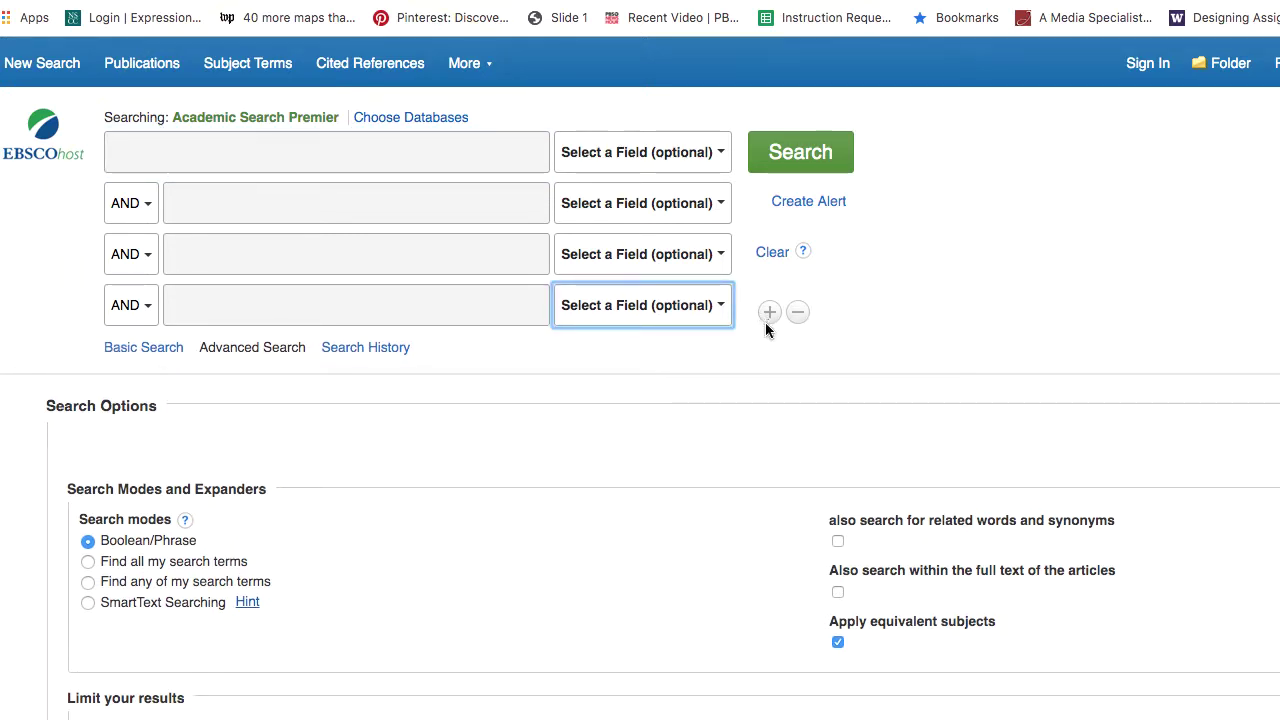
pyautogui.click(798, 313)
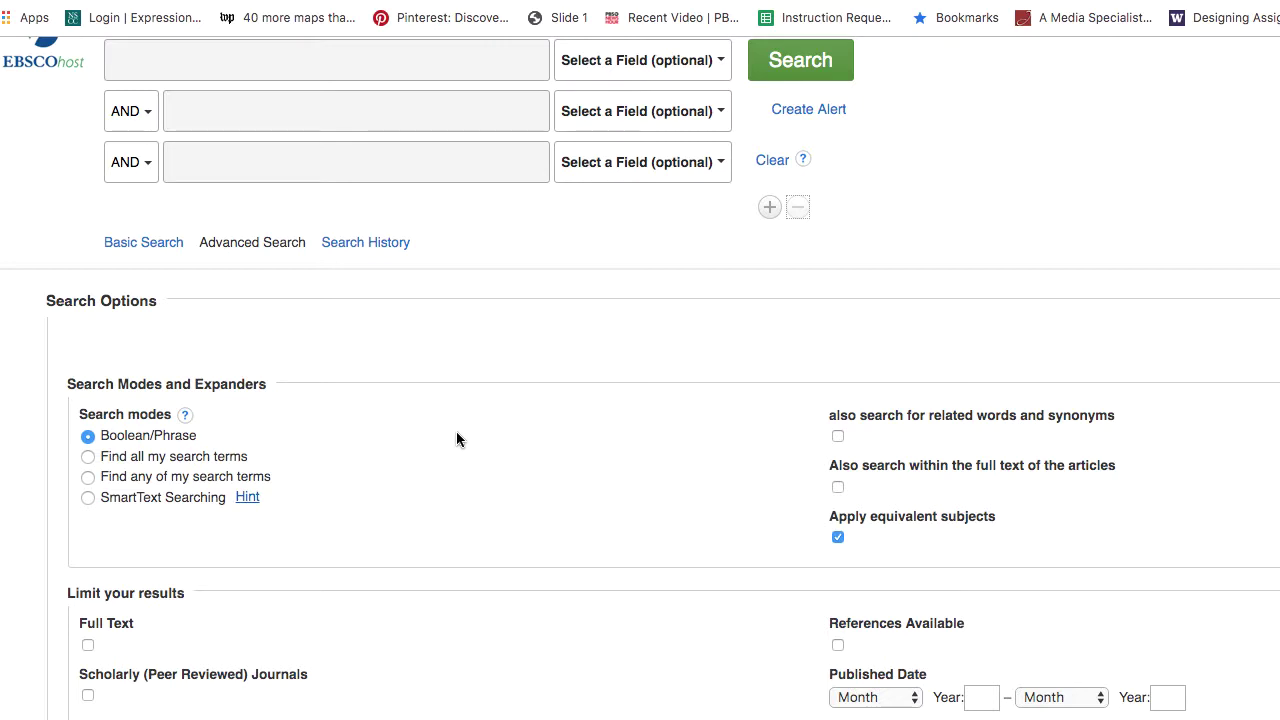
pyautogui.scroll(-3, 459, 432)
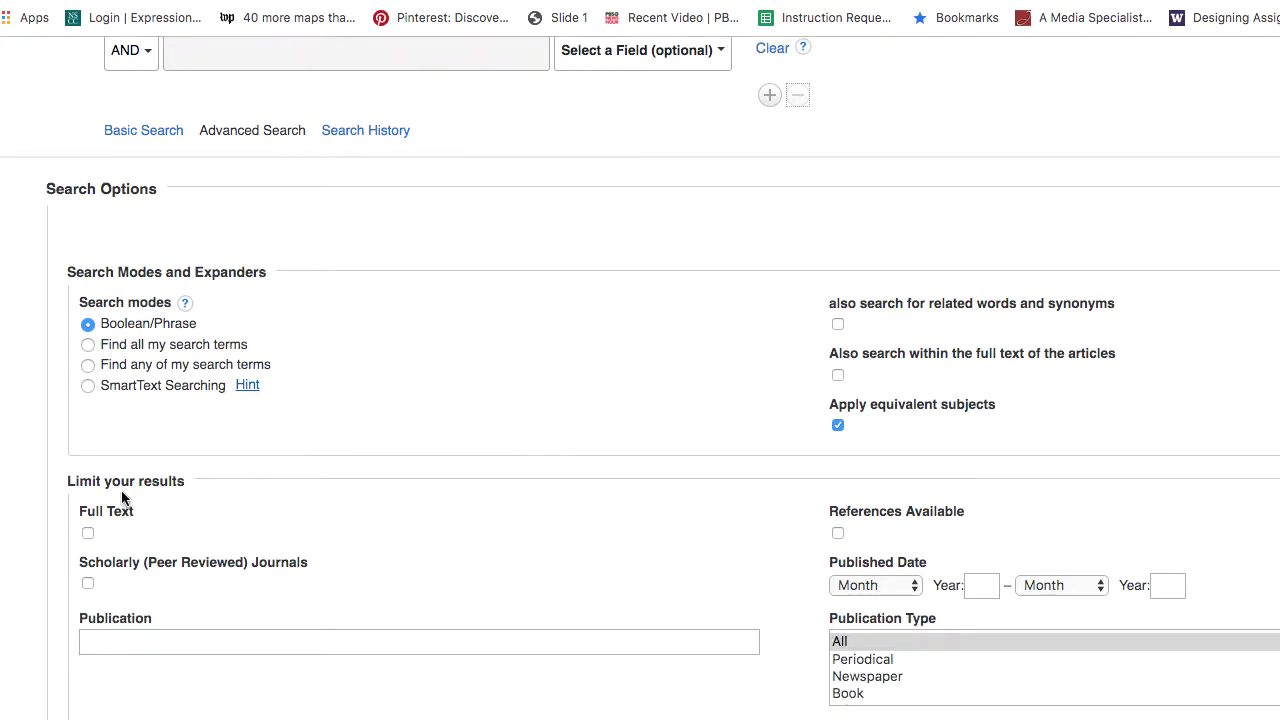
pyautogui.click(88, 533)
pyautogui.click(88, 533)
pyautogui.scroll(-3, 357, 468)
pyautogui.scroll(-1, 357, 468)
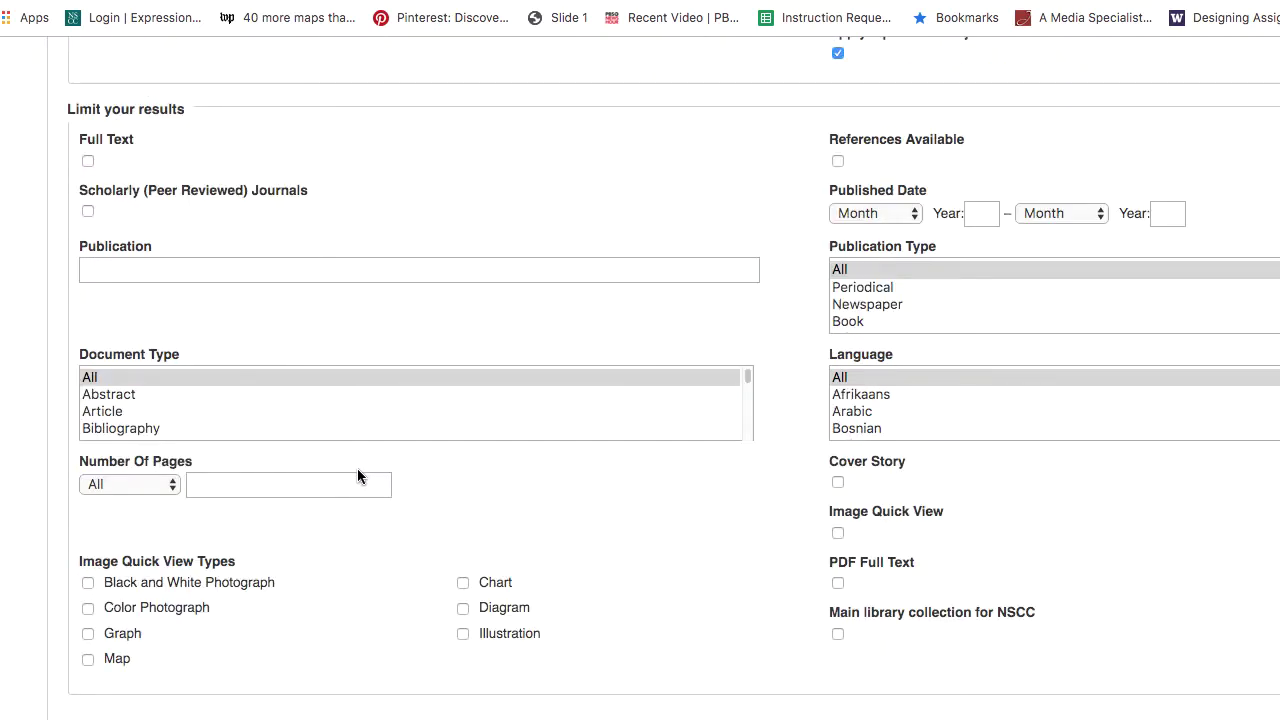
pyautogui.scroll(4, 433, 317)
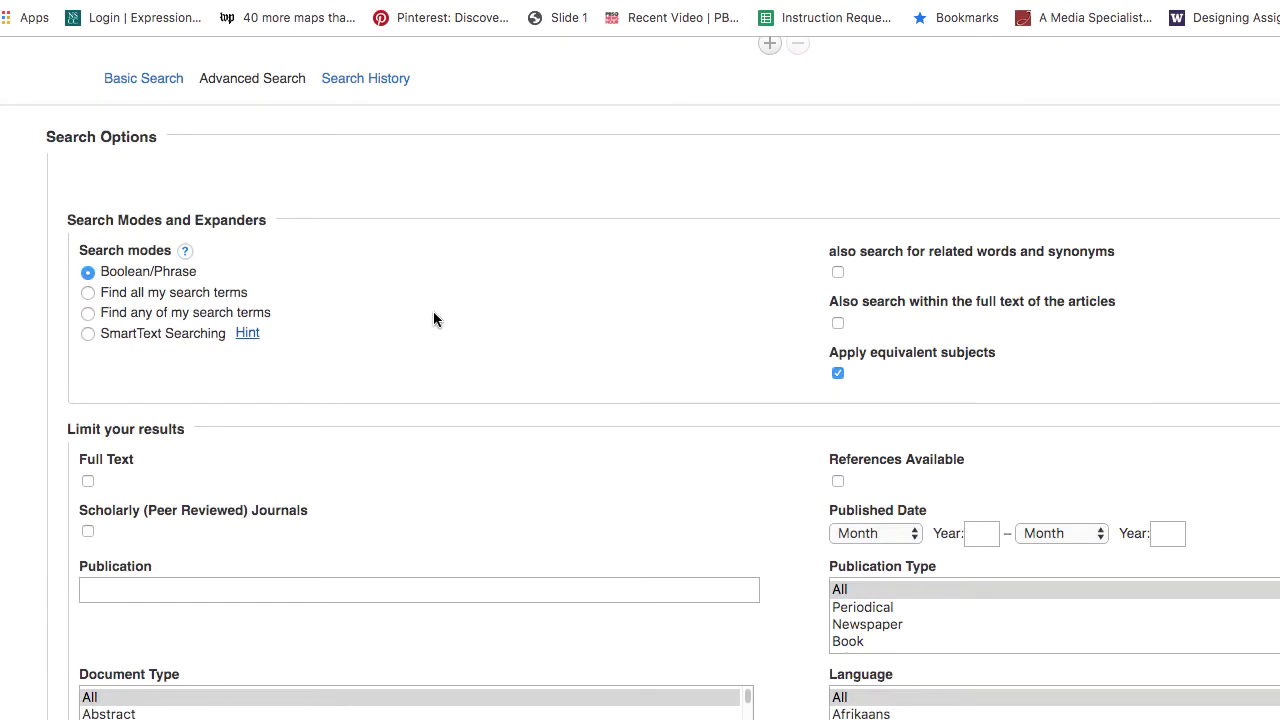
pyautogui.scroll(3, 433, 318)
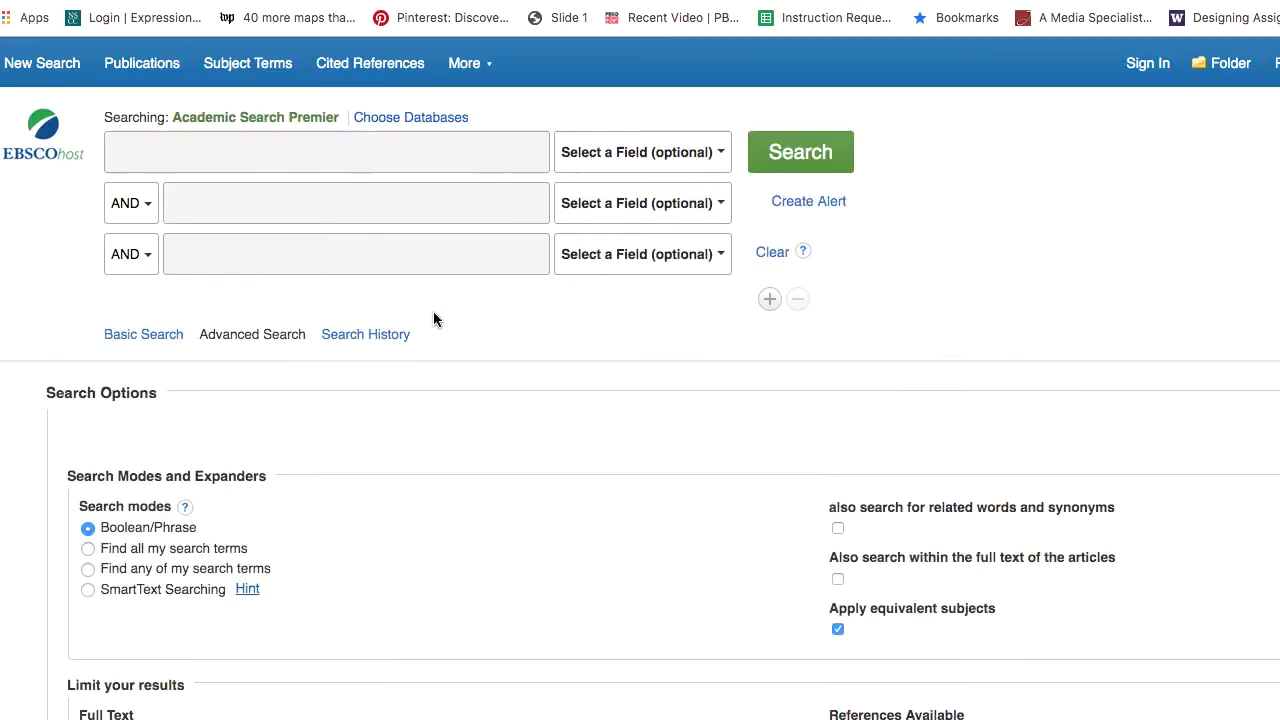
# - Search for narcan AND police officers in the first two rows
pyautogui.click(278, 153)
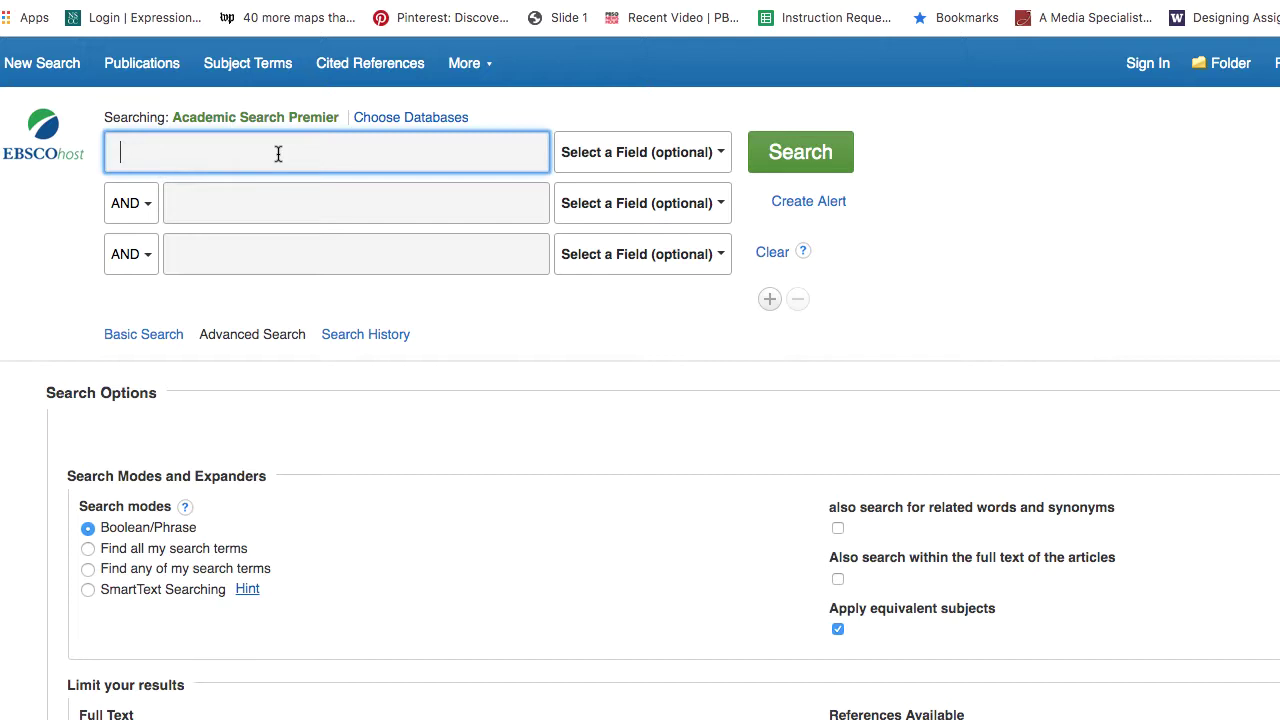
pyautogui.write('narcan')
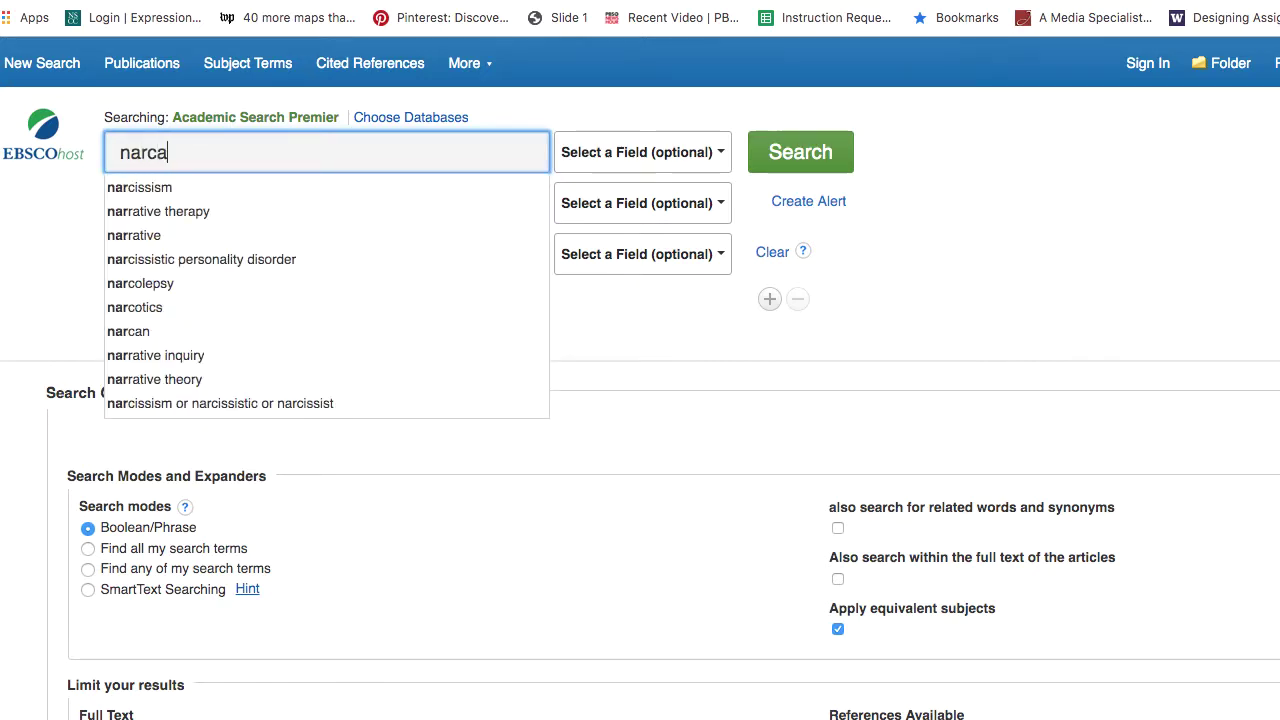
pyautogui.click(48, 203)
pyautogui.click(263, 201)
pyautogui.write('p')
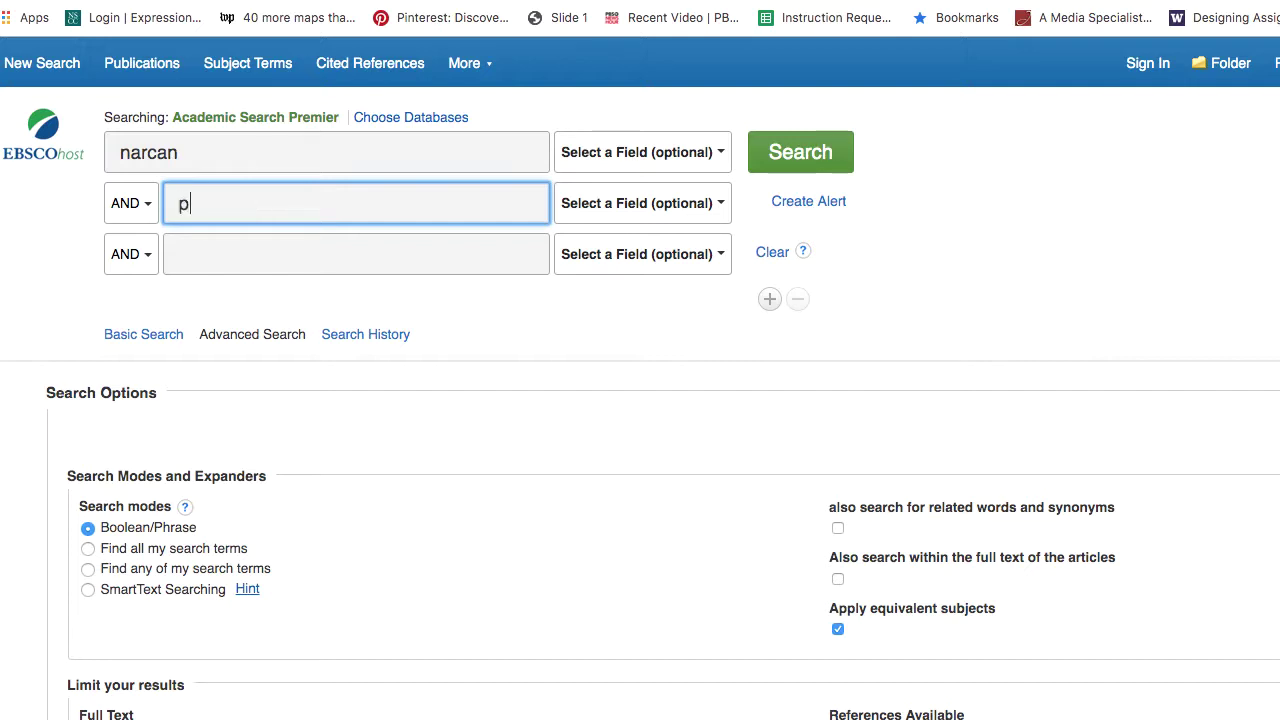
pyautogui.write('olice')
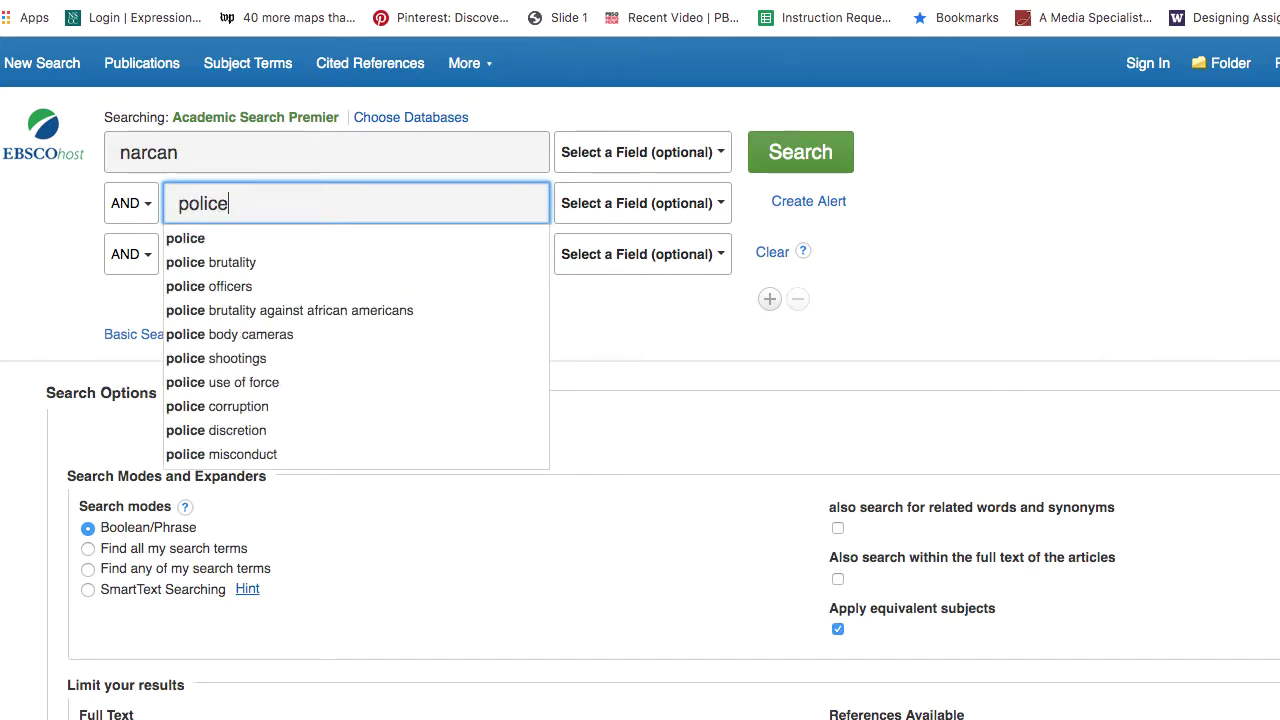
pyautogui.write(' officers')
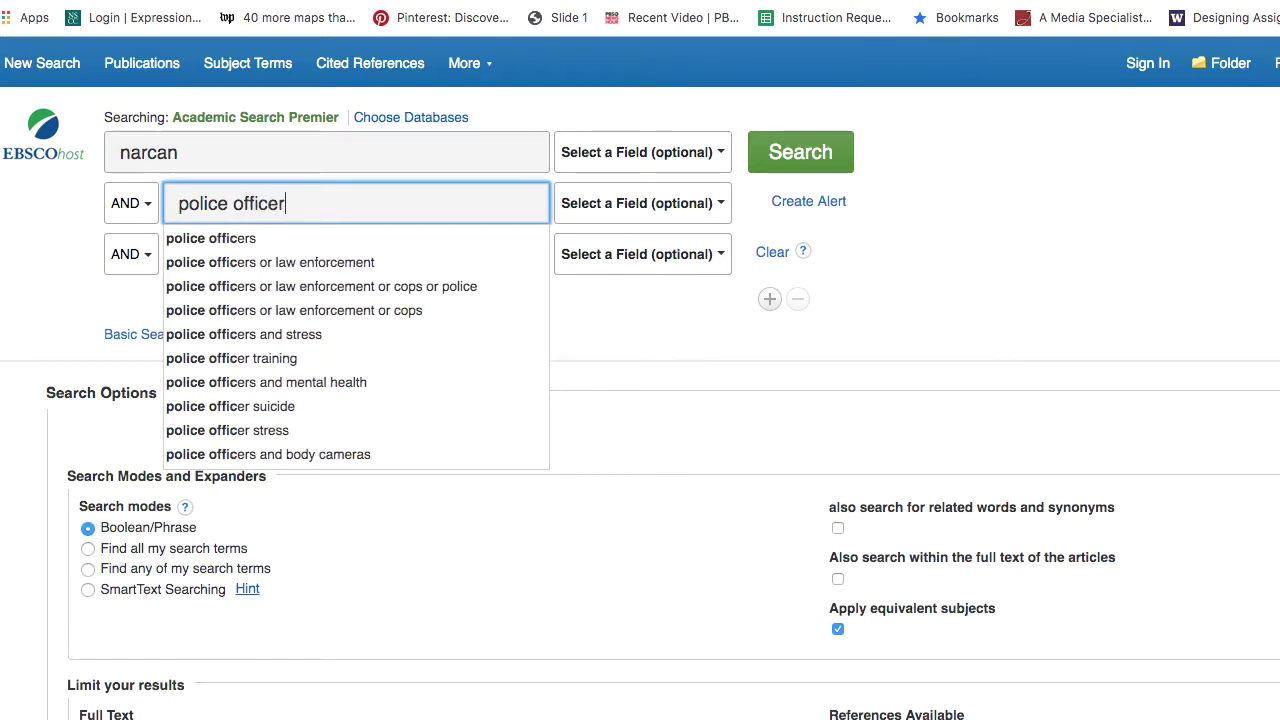
pyautogui.click(1018, 313)
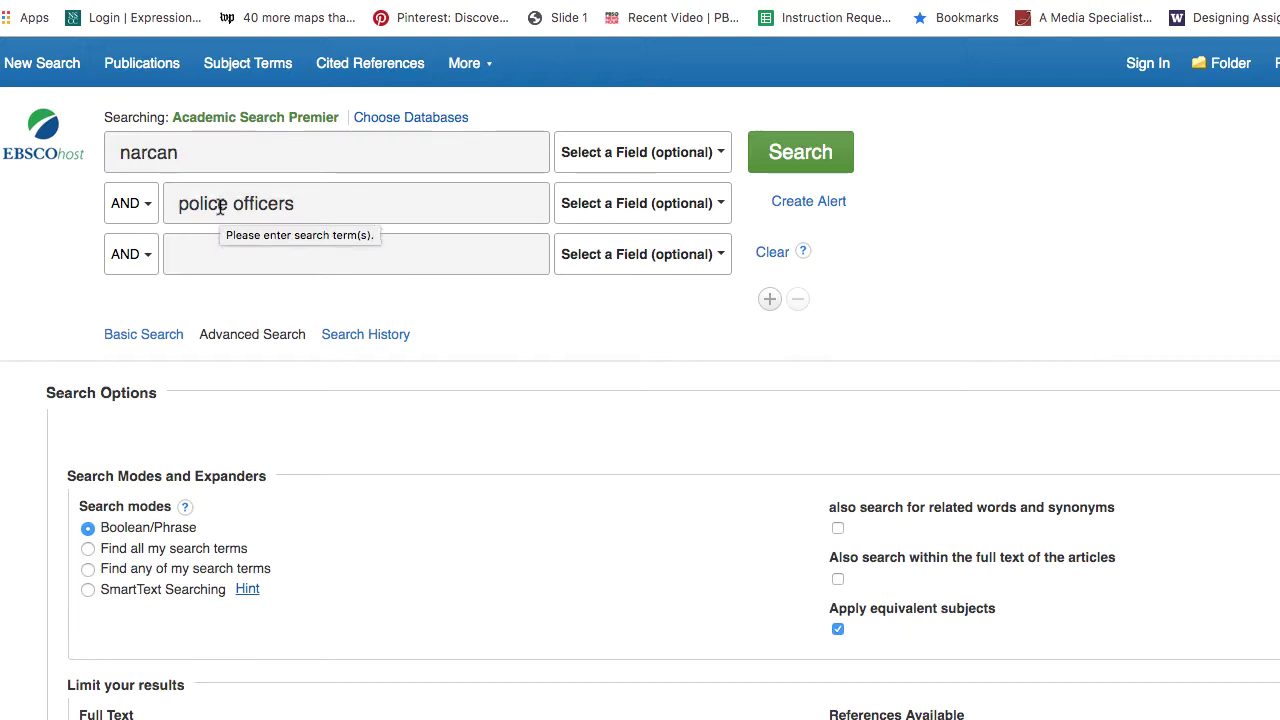
pyautogui.click(802, 168)
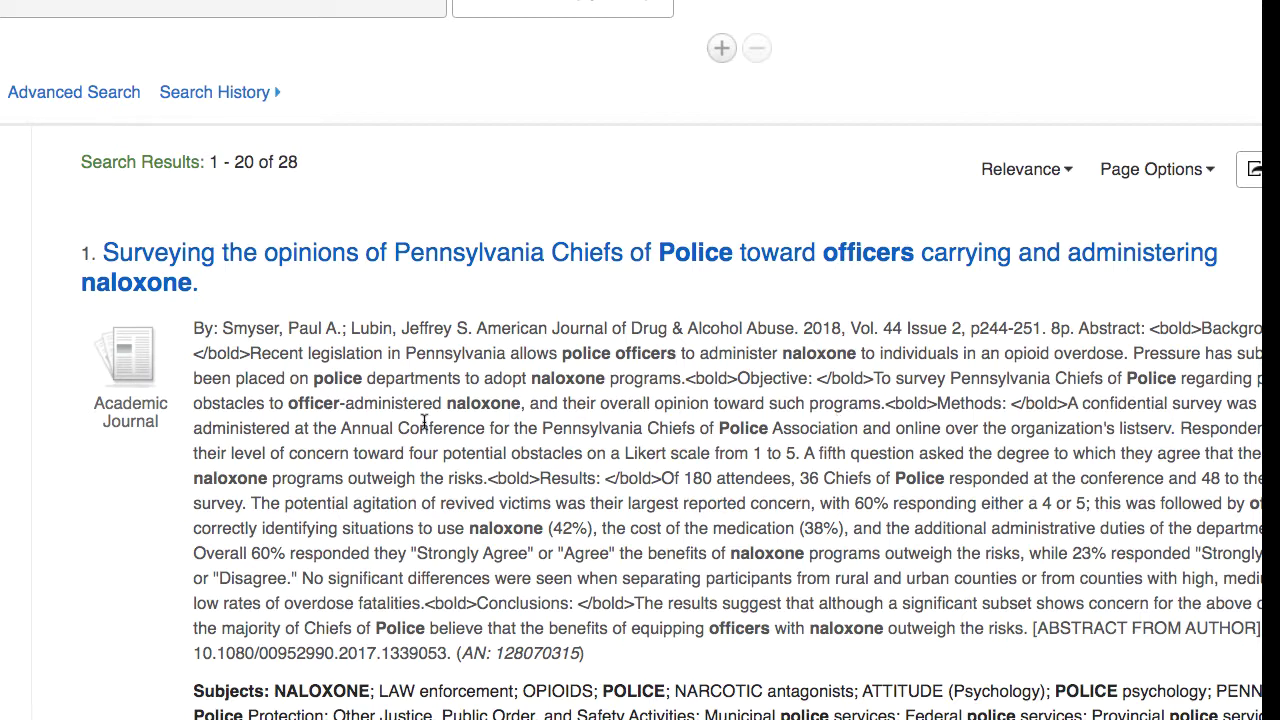
# - Browse the 28 results and highlight the Pennsylvania naloxone survey abstract, then deselect it
pyautogui.scroll(-3, 529, 470)
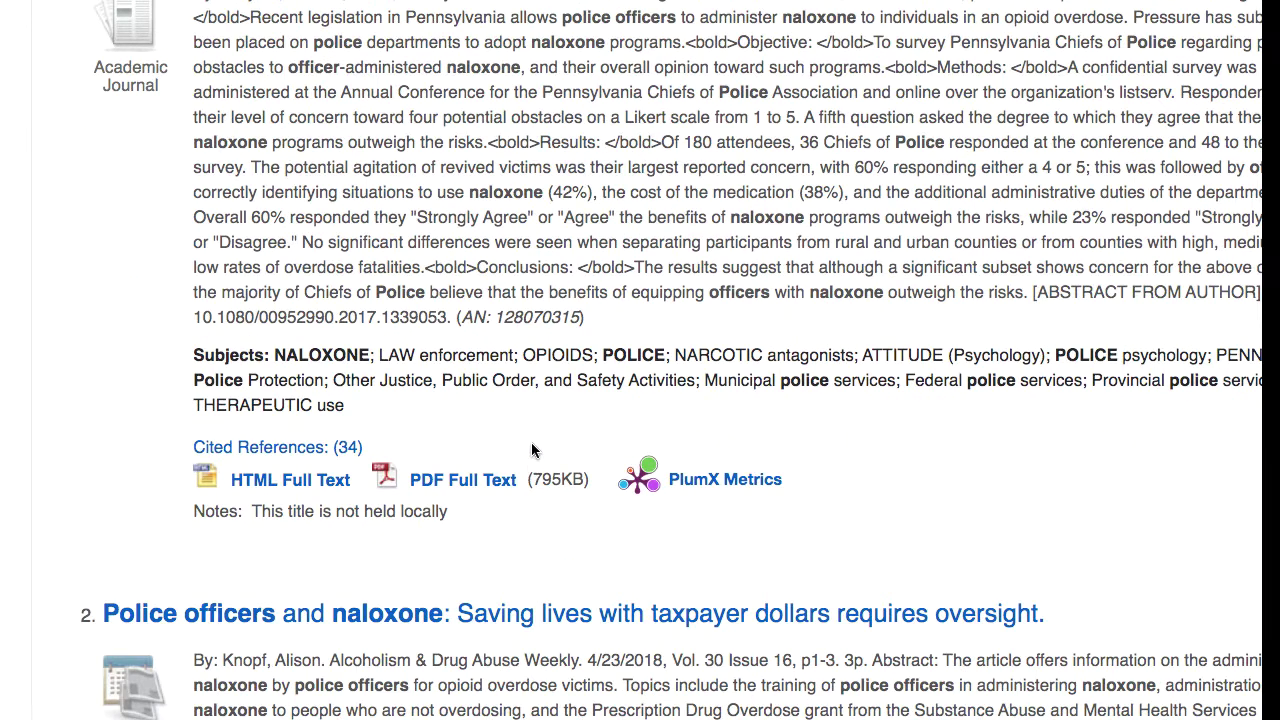
pyautogui.scroll(-1, 920, 437)
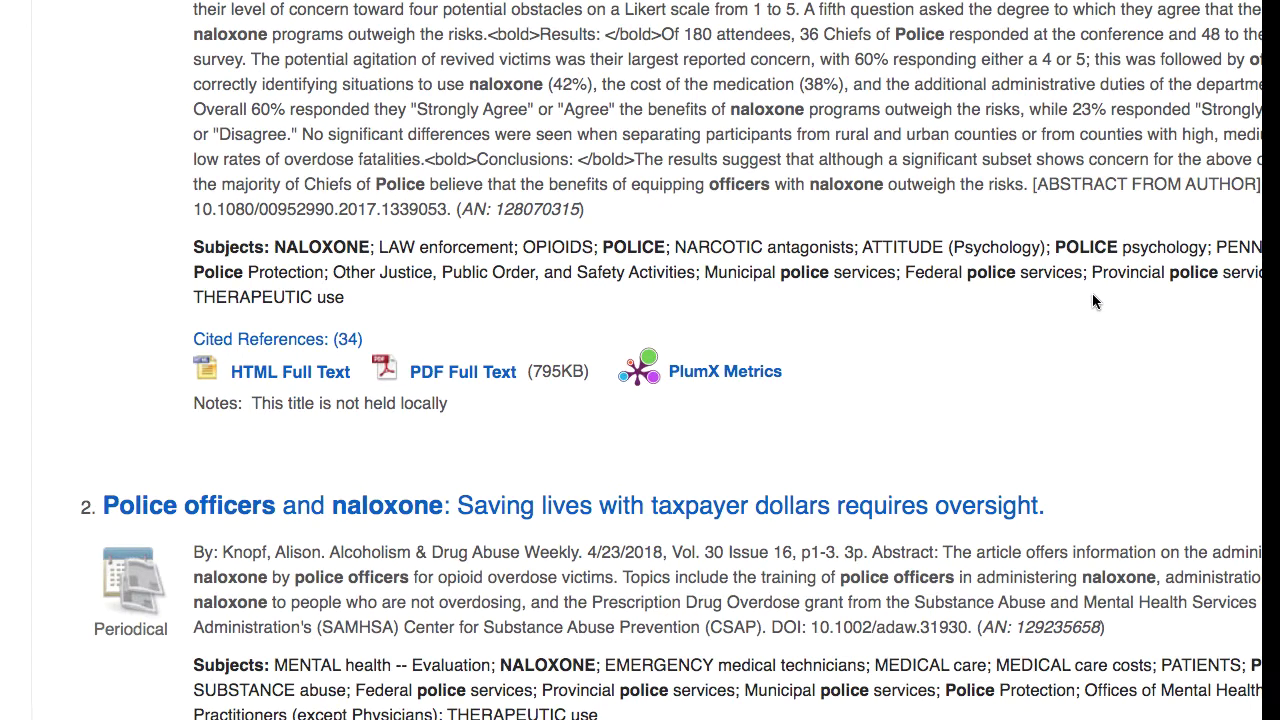
pyautogui.scroll(-1, 1105, 403)
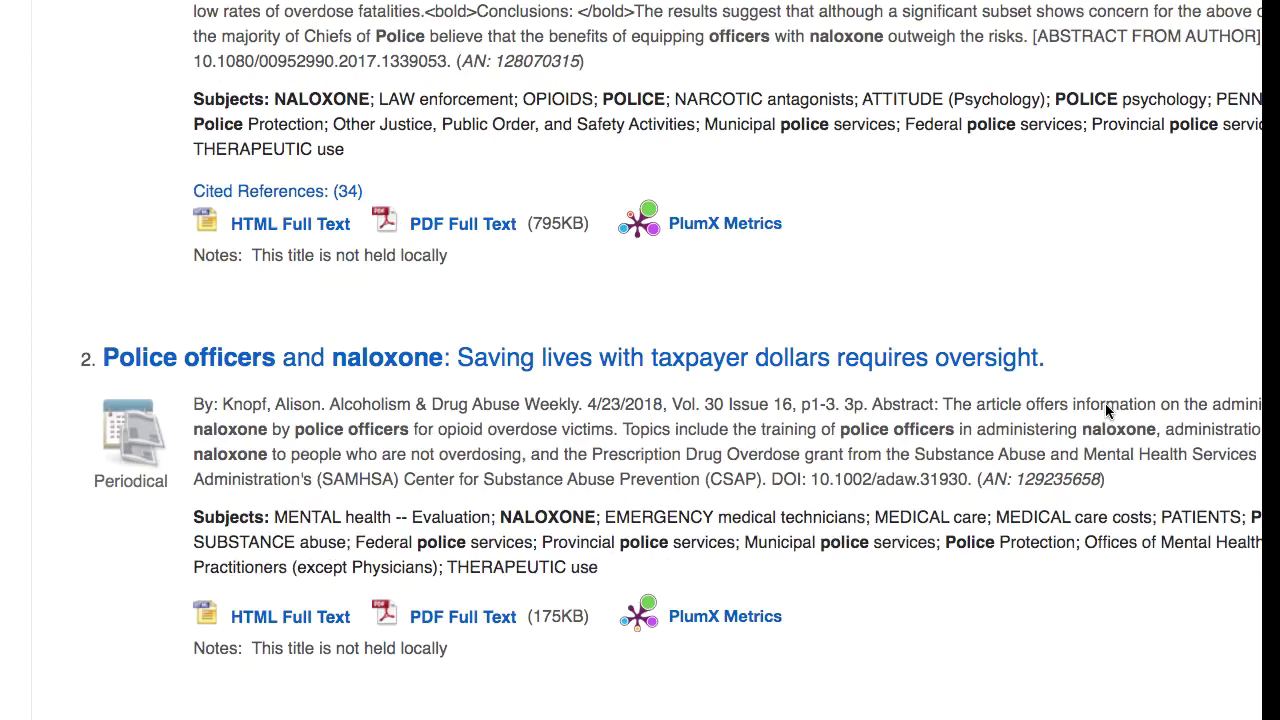
pyautogui.scroll(3, 1062, 241)
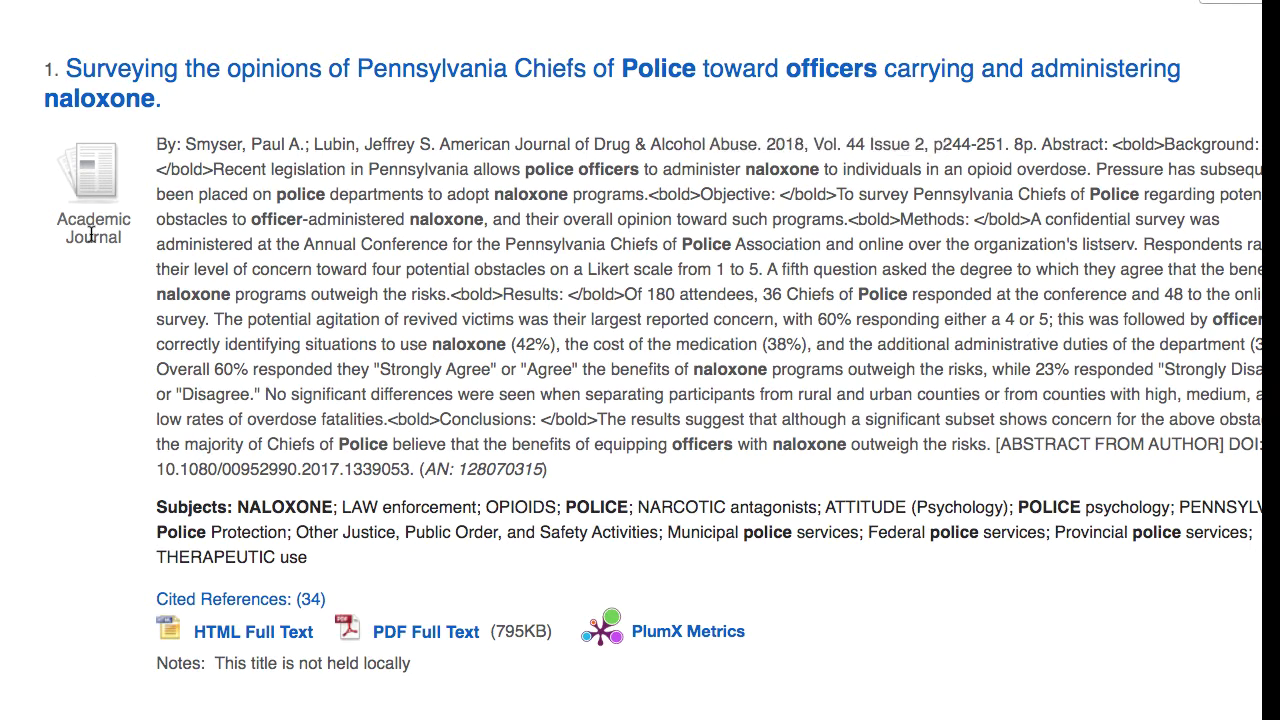
pyautogui.hscroll(3, 160, 193)
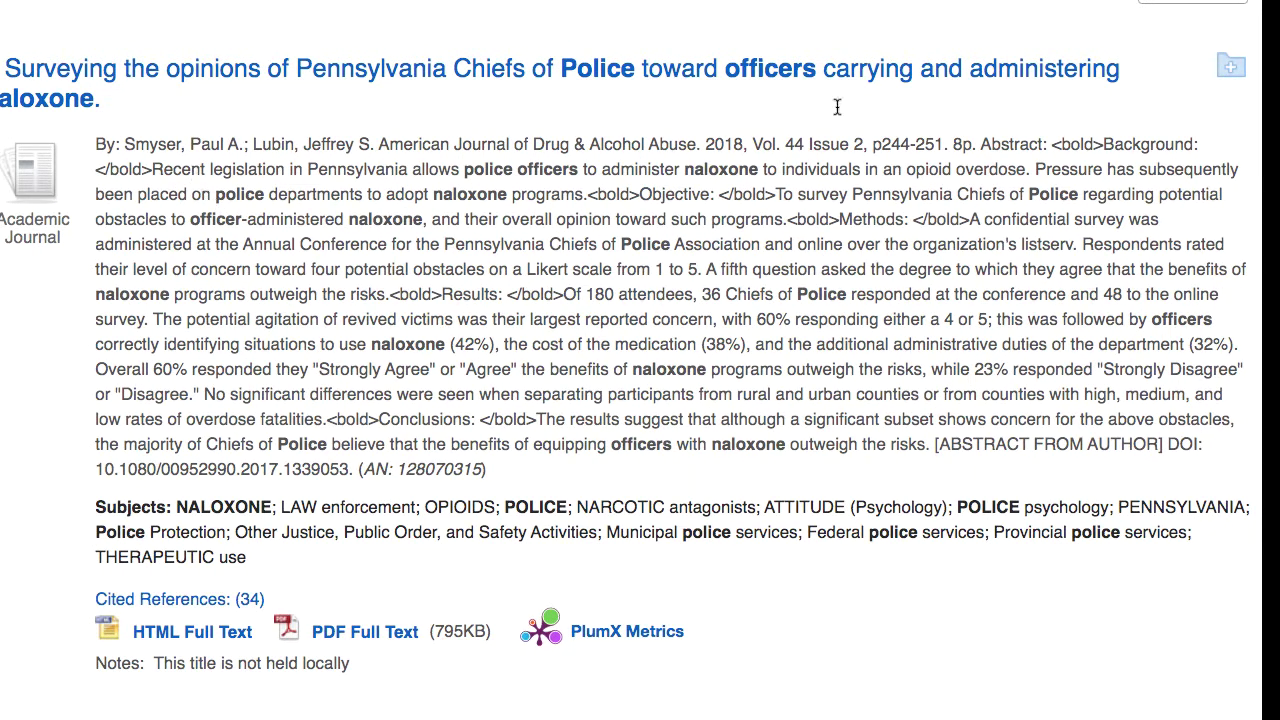
pyautogui.moveTo(152, 169); pyautogui.dragTo(934, 452)
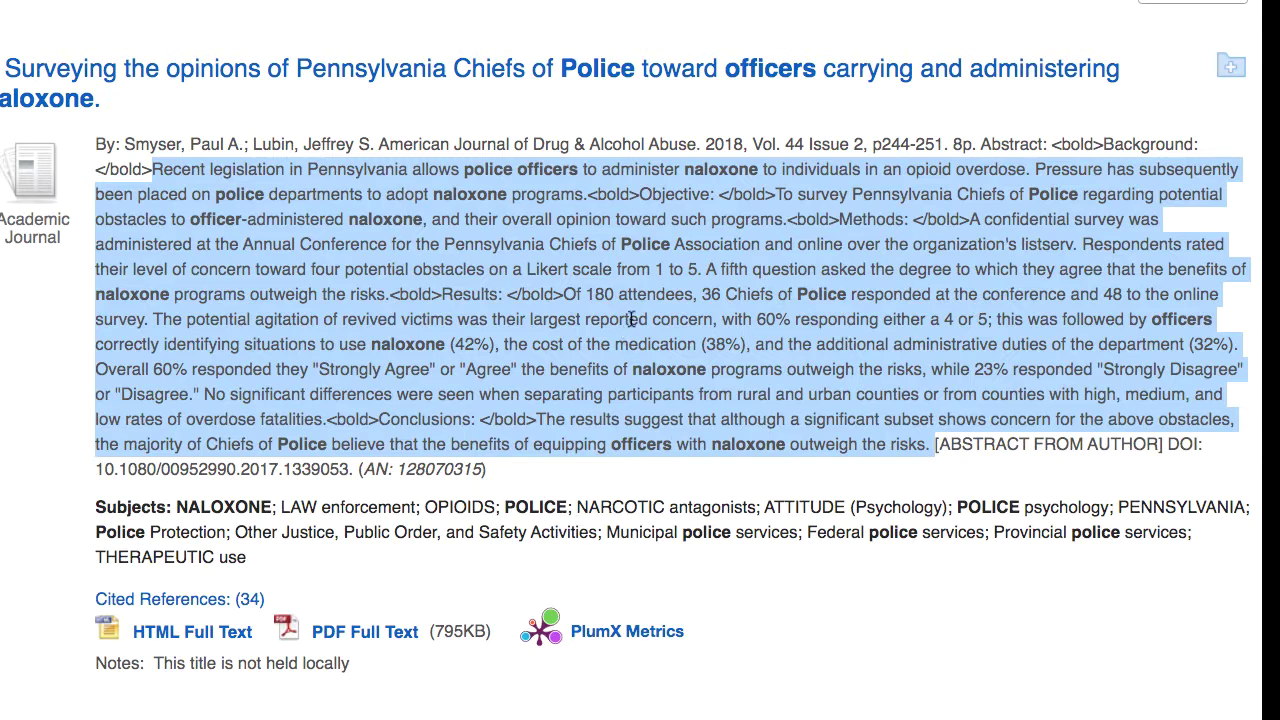
pyautogui.click(580, 487)
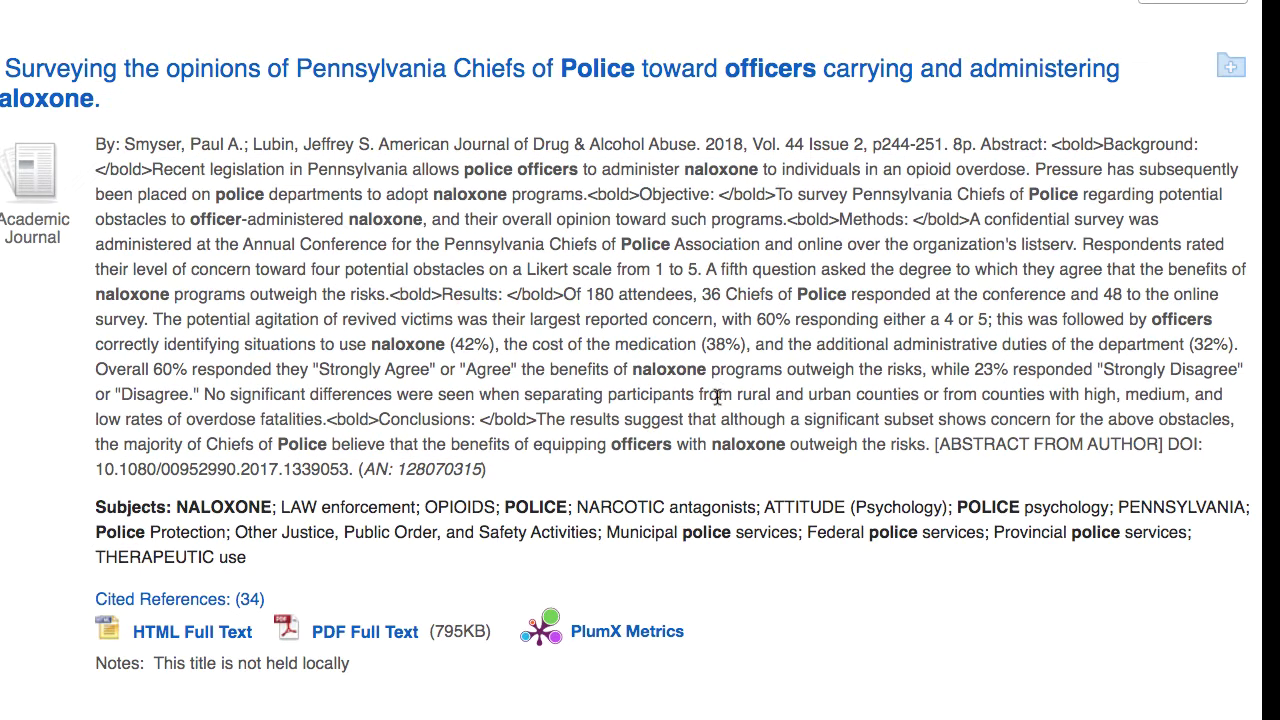
pyautogui.scroll(-2, 540, 470)
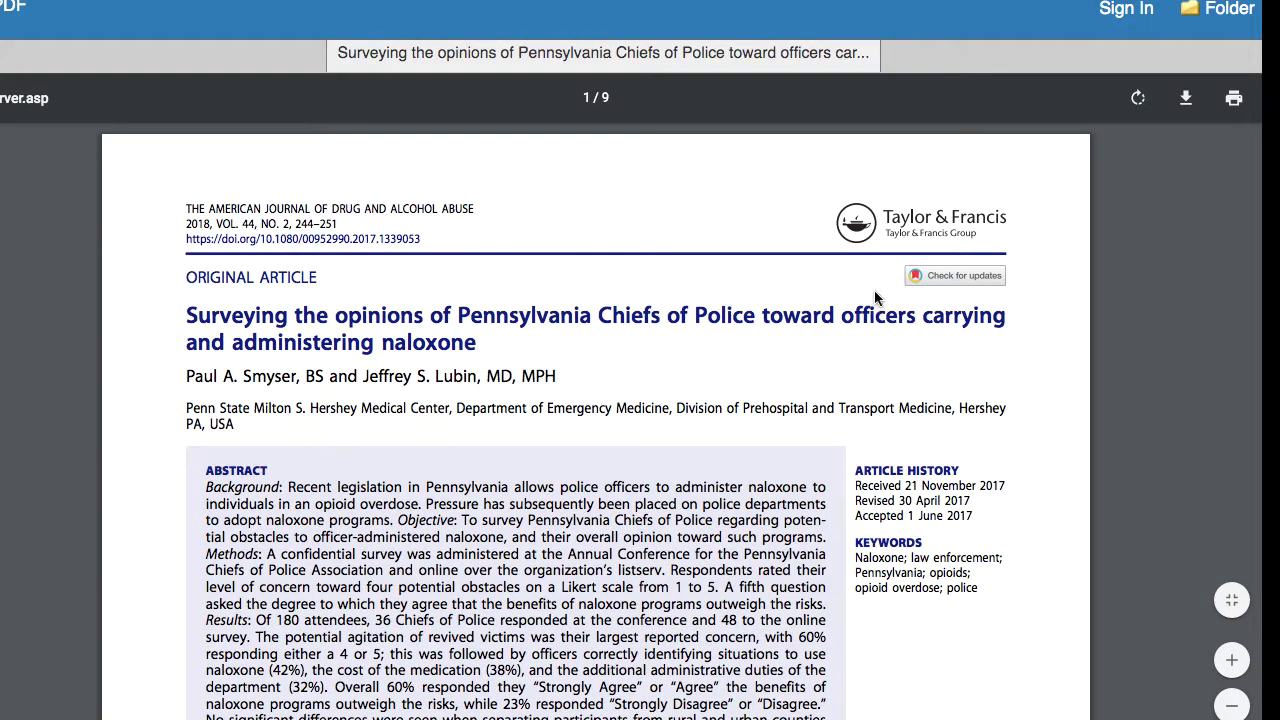
# - Read the PDF down to page 4's Table 2 and Discussion heading, briefly highlighting the heading
pyautogui.scroll(-2, 870, 310)
pyautogui.scroll(-8, 672, 402)
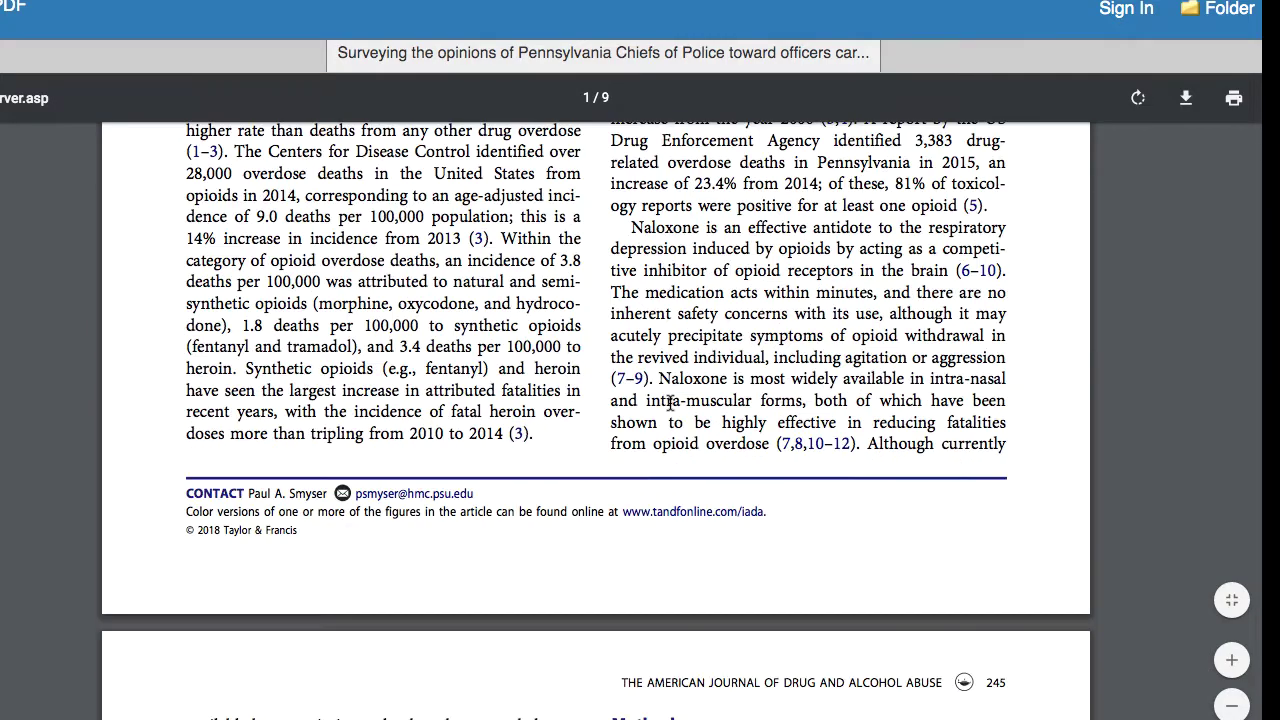
pyautogui.scroll(-7, 692, 378)
pyautogui.scroll(-2, 692, 378)
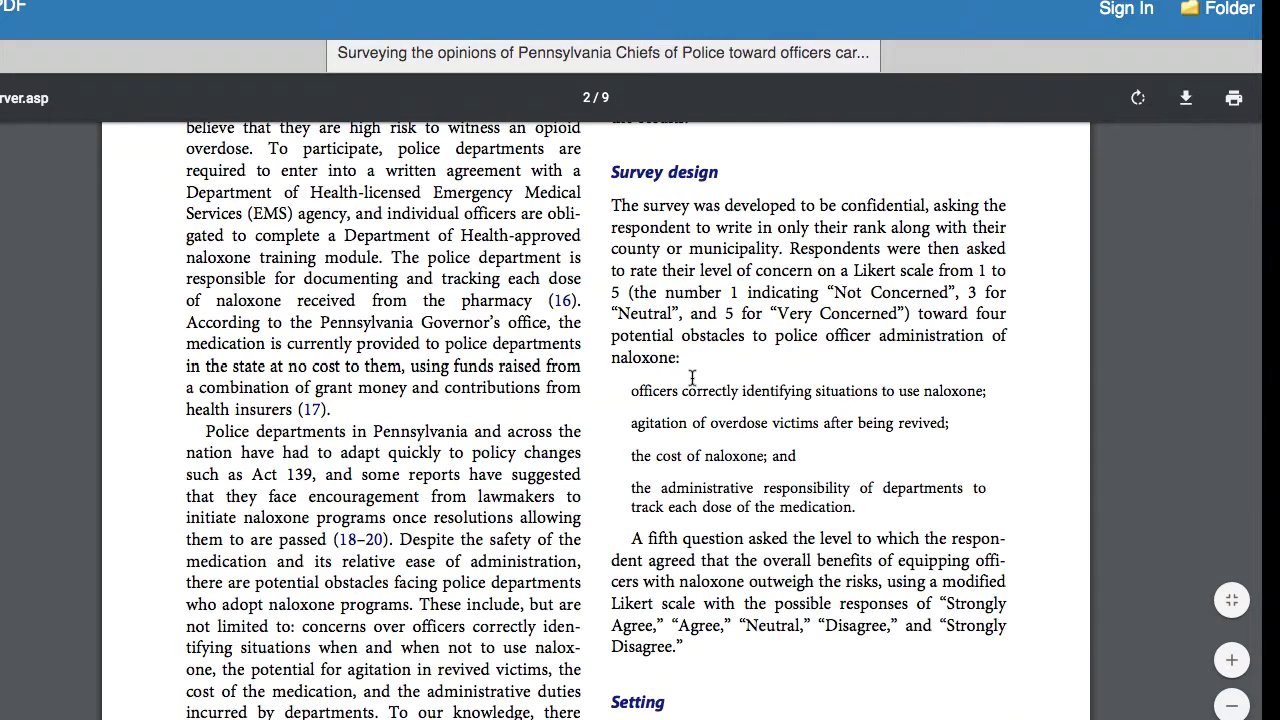
pyautogui.scroll(4, 692, 378)
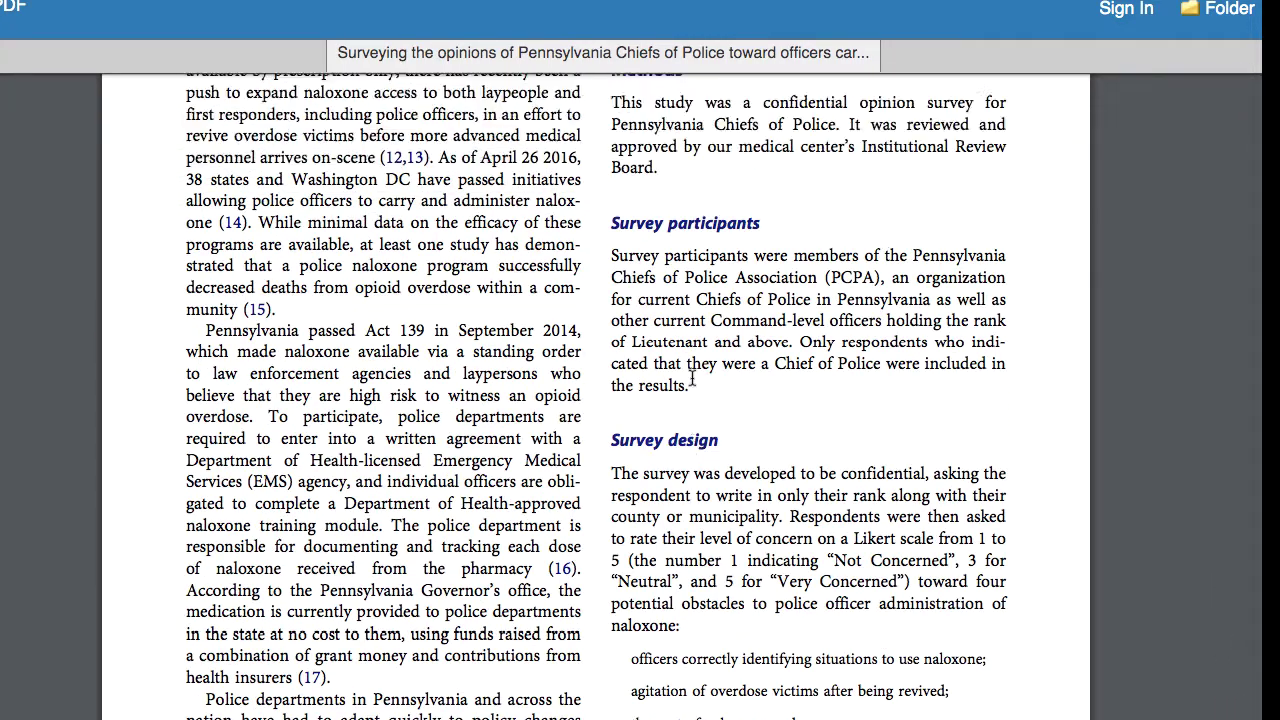
pyautogui.scroll(3, 692, 378)
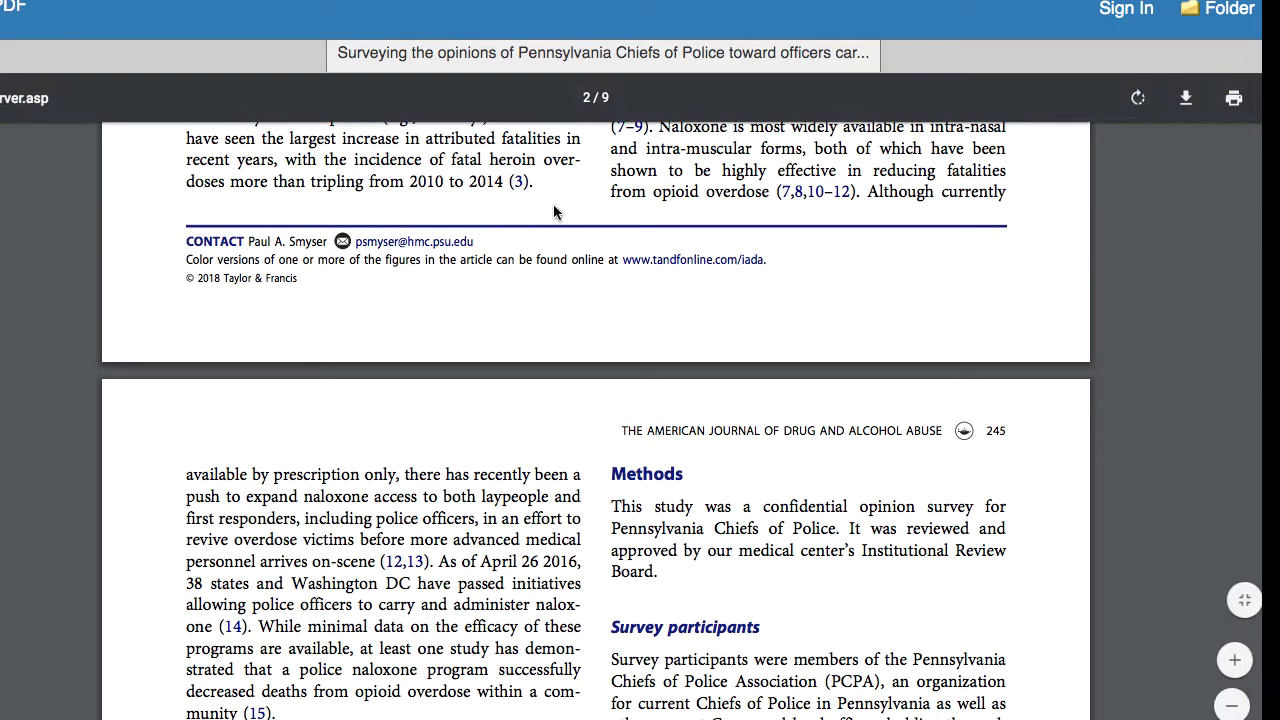
pyautogui.scroll(5, 565, 290)
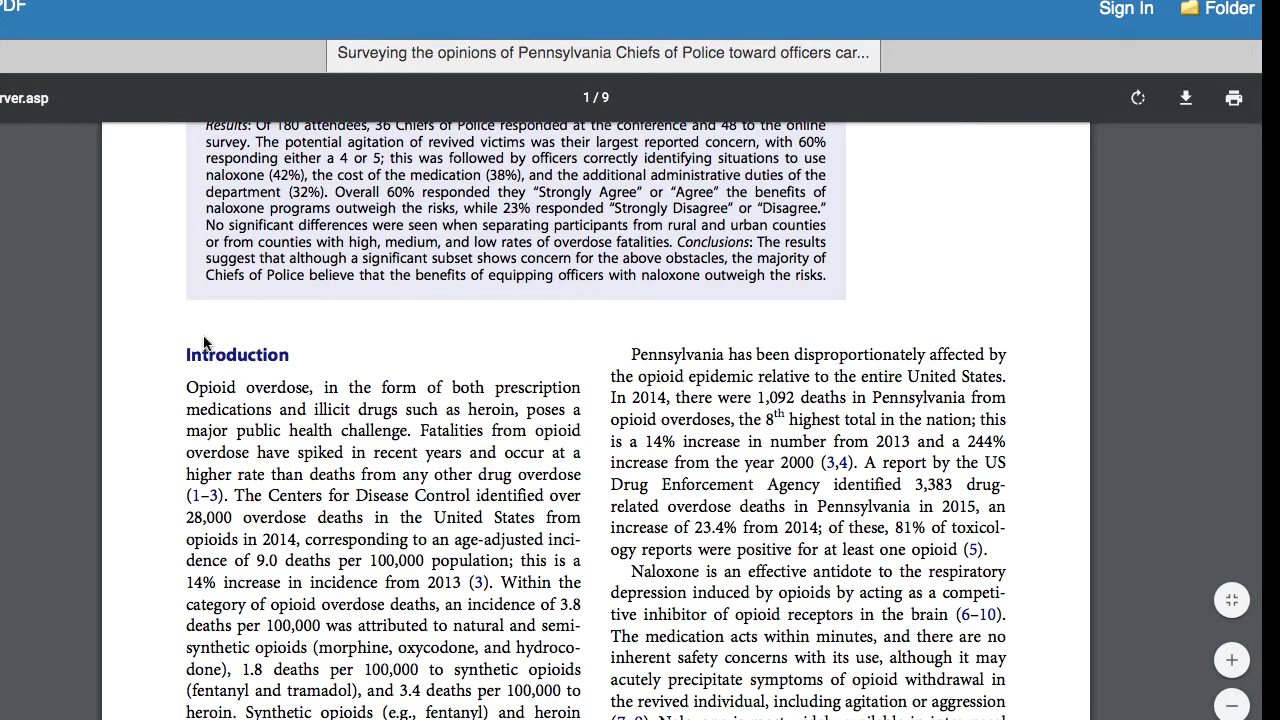
pyautogui.scroll(-1, 198, 302)
pyautogui.scroll(-7, 695, 388)
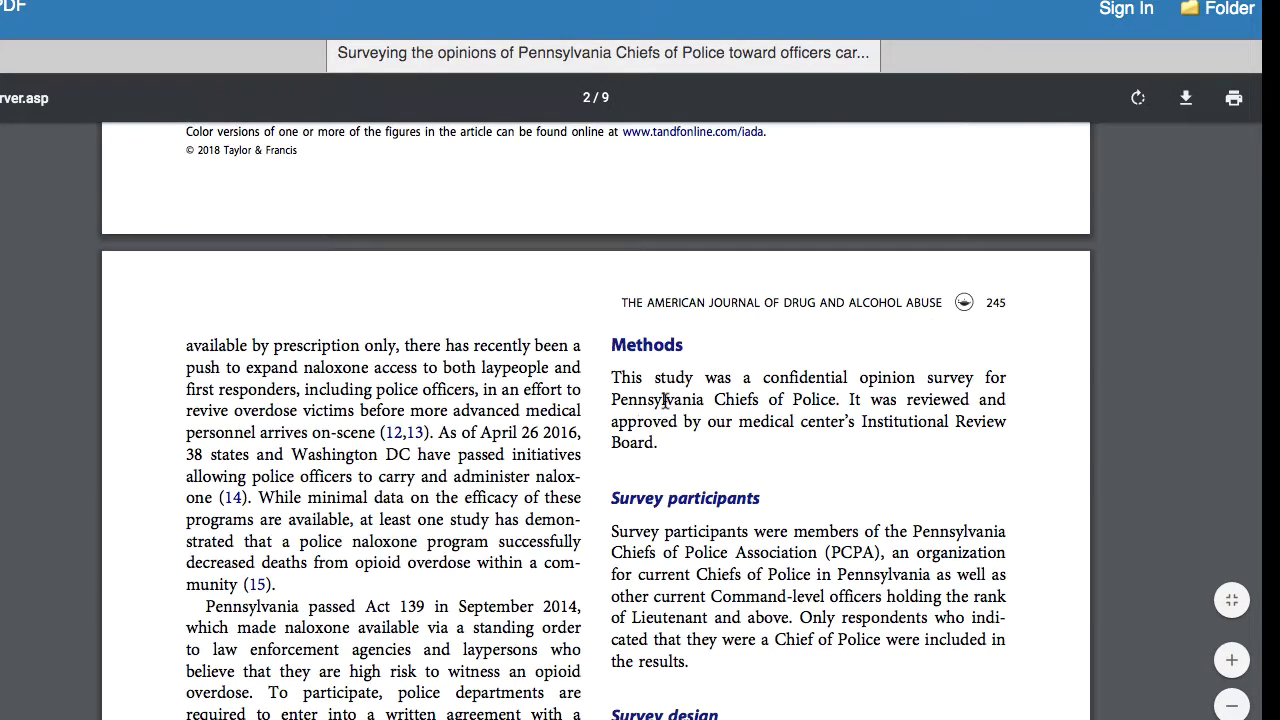
pyautogui.scroll(-15, 562, 481)
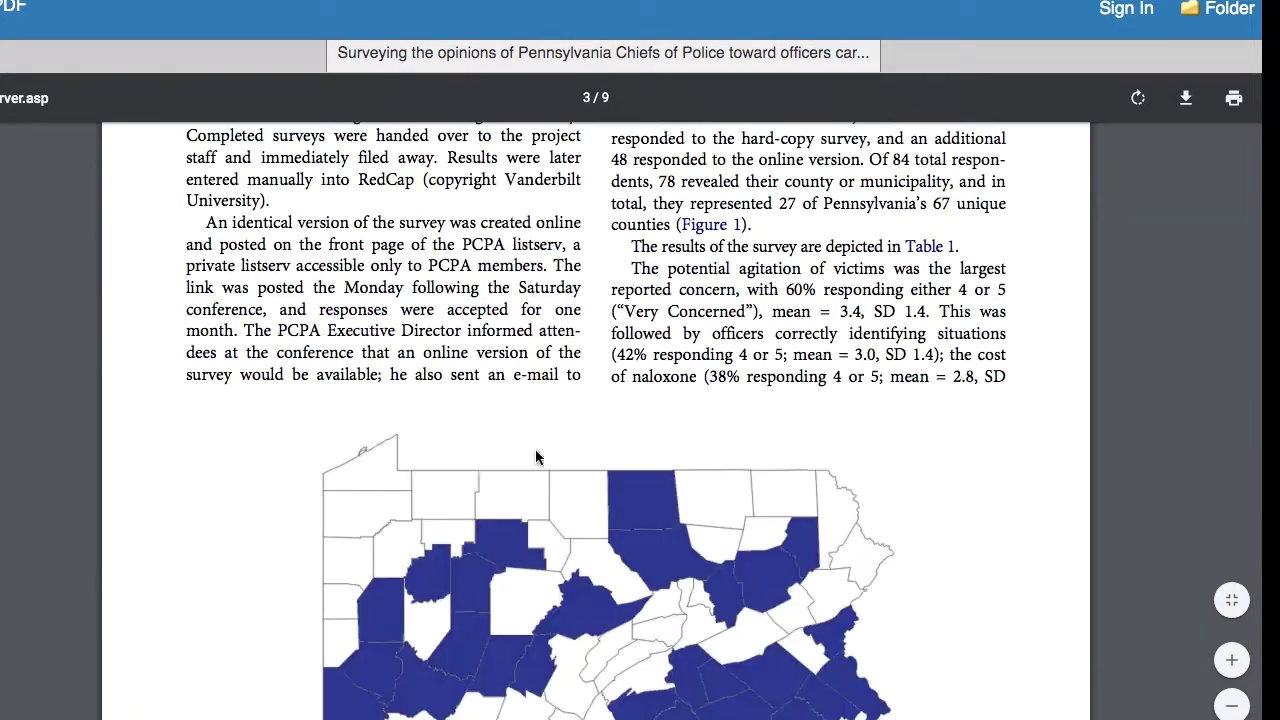
pyautogui.scroll(-15, 720, 268)
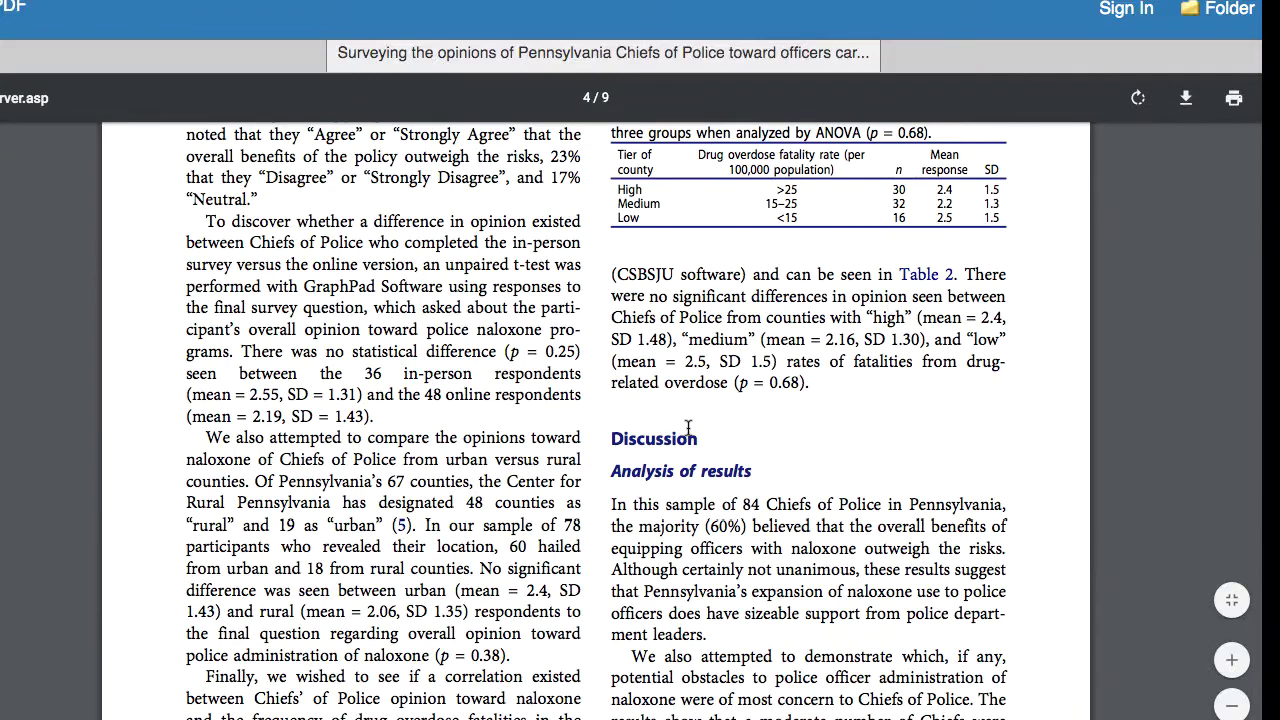
pyautogui.scroll(3, 673, 430)
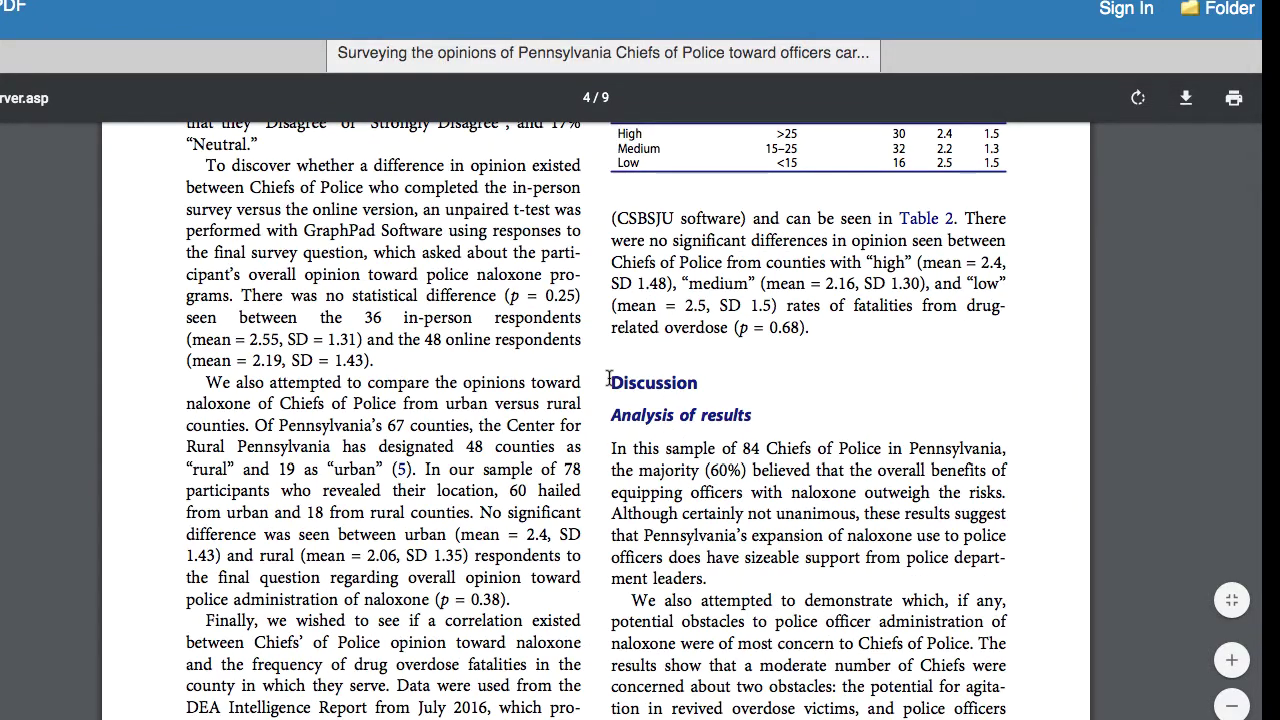
pyautogui.moveTo(606, 381); pyautogui.dragTo(751, 377)
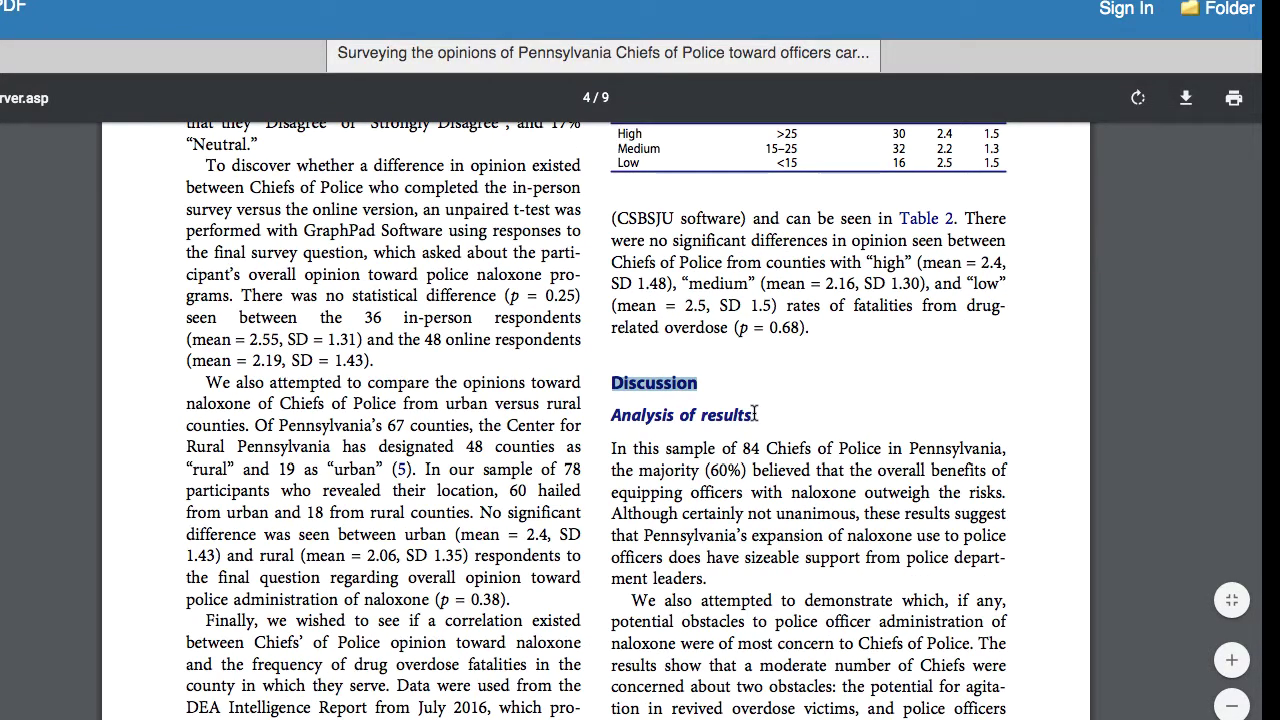
pyautogui.click(810, 378)
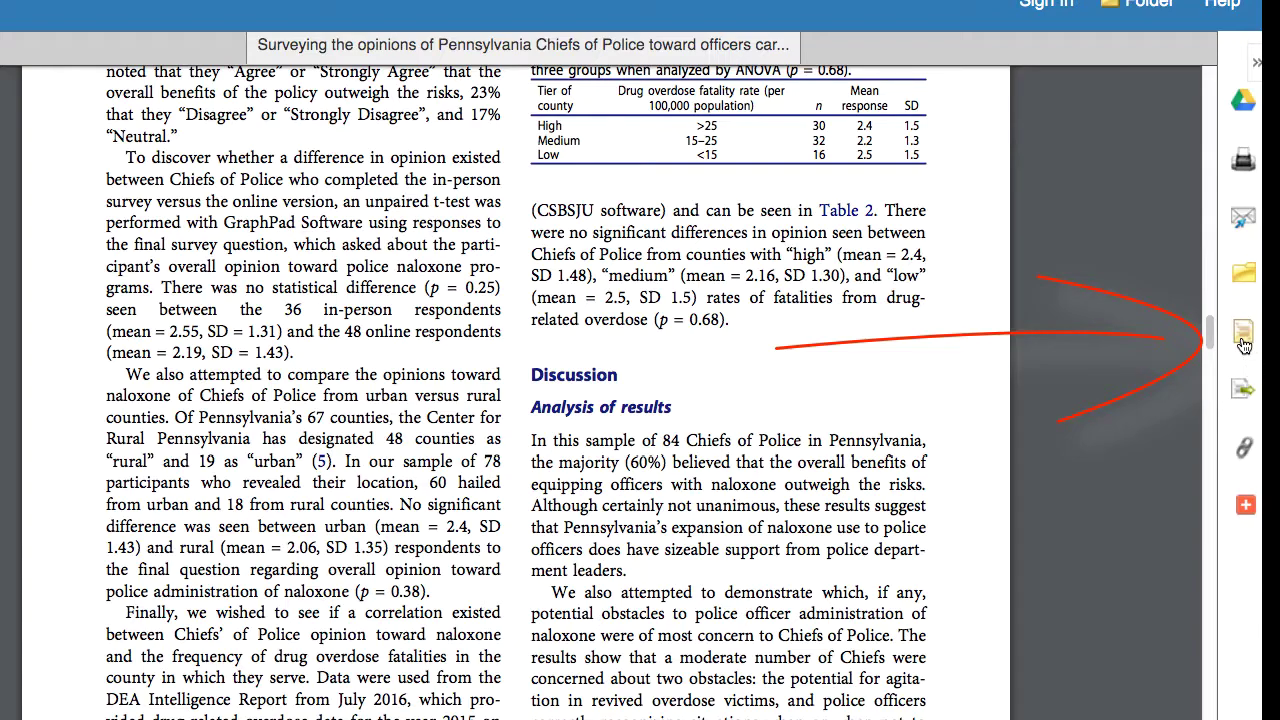
# - Select the article's complete MLA citation in the Cite formats, then return to the results
pyautogui.click(1243, 340)
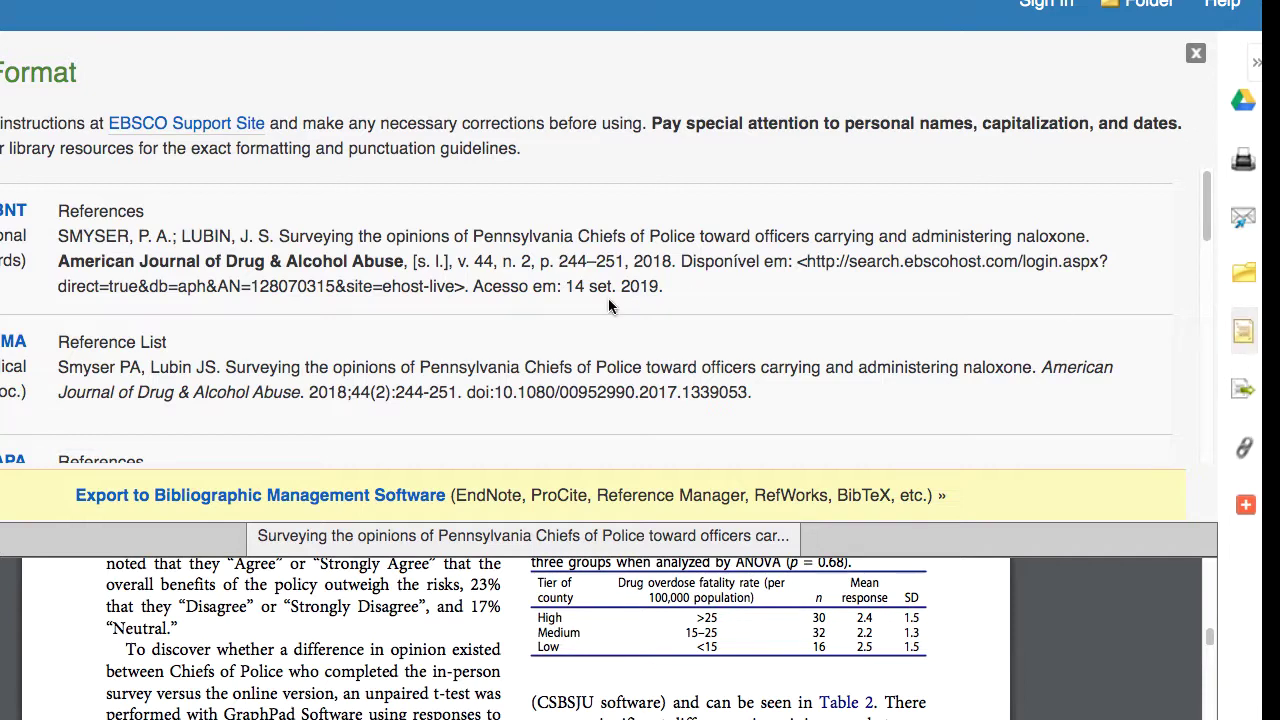
pyautogui.scroll(-5, 608, 298)
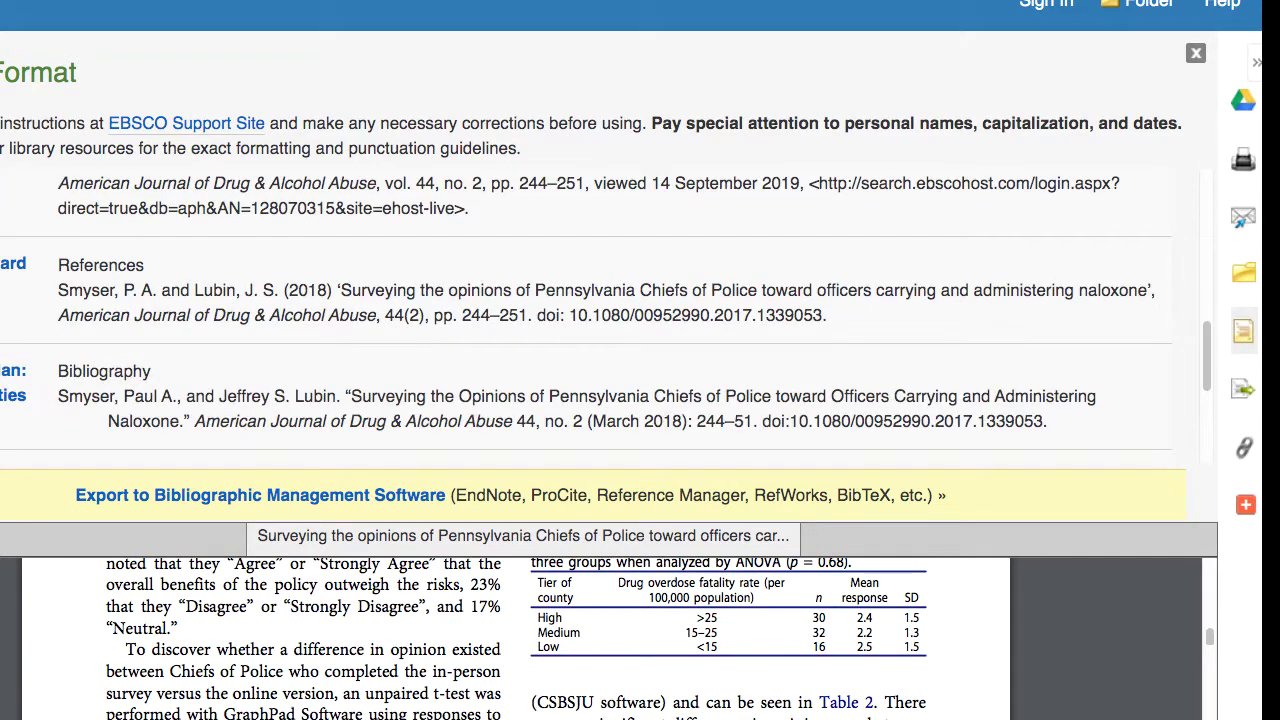
pyautogui.scroll(-3, 451, 266)
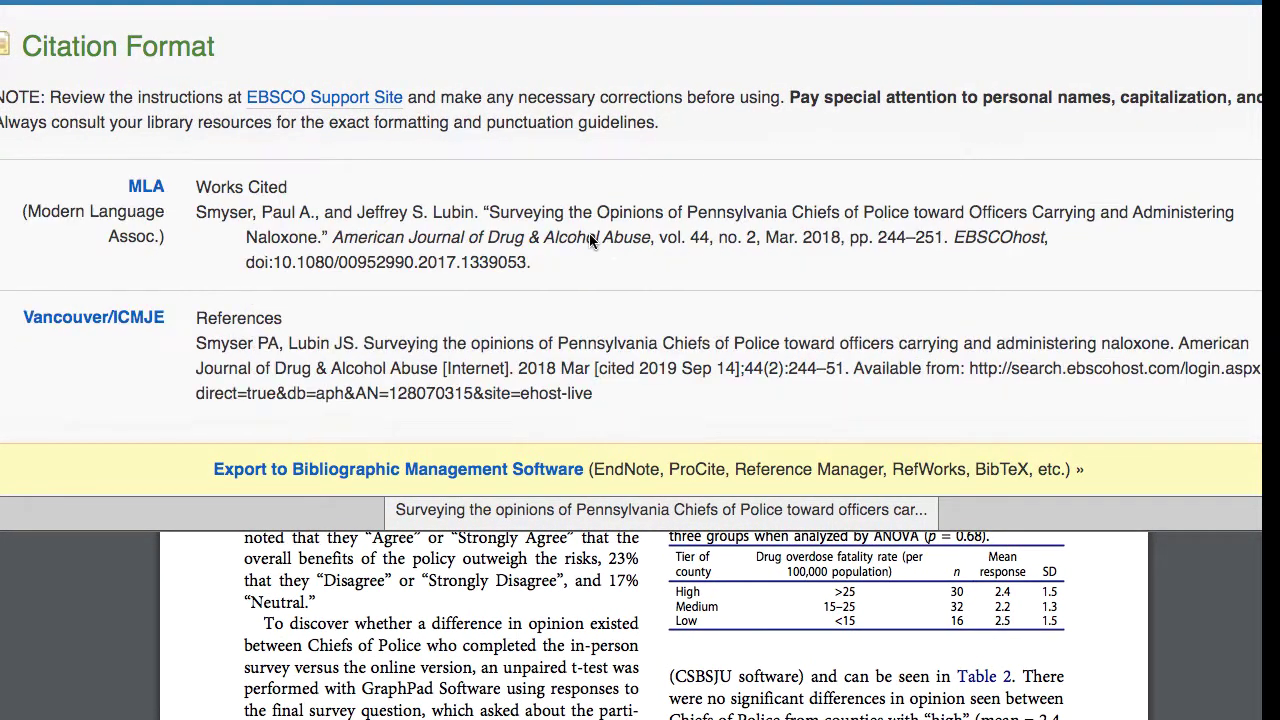
pyautogui.moveTo(197, 212); pyautogui.dragTo(488, 213)
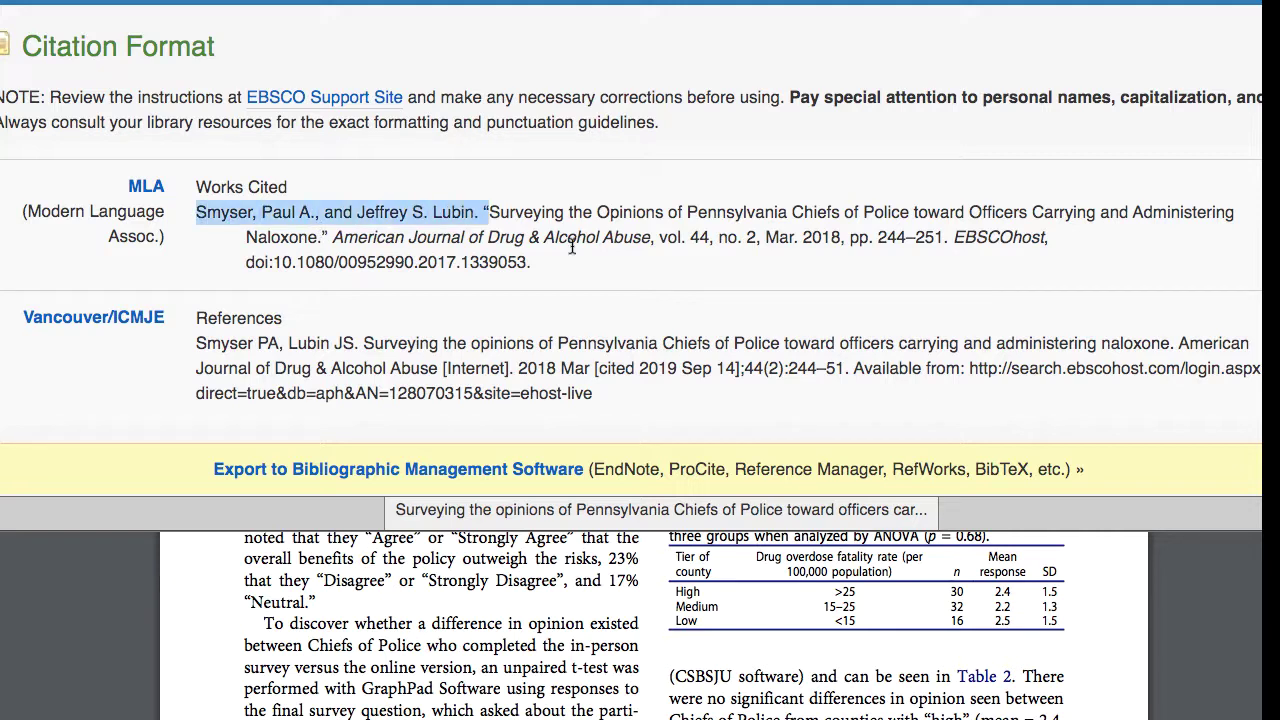
pyautogui.moveTo(572, 247); pyautogui.dragTo(629, 259)
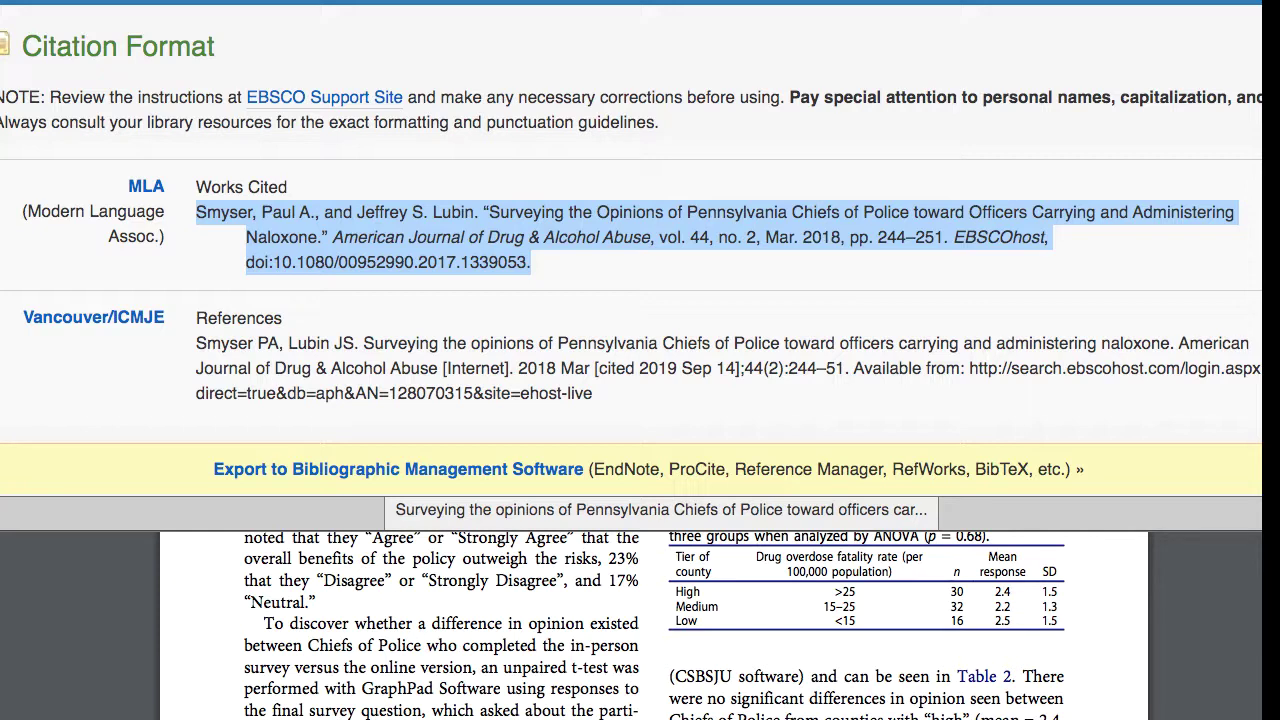
pyautogui.scroll(-5, 631, 360)
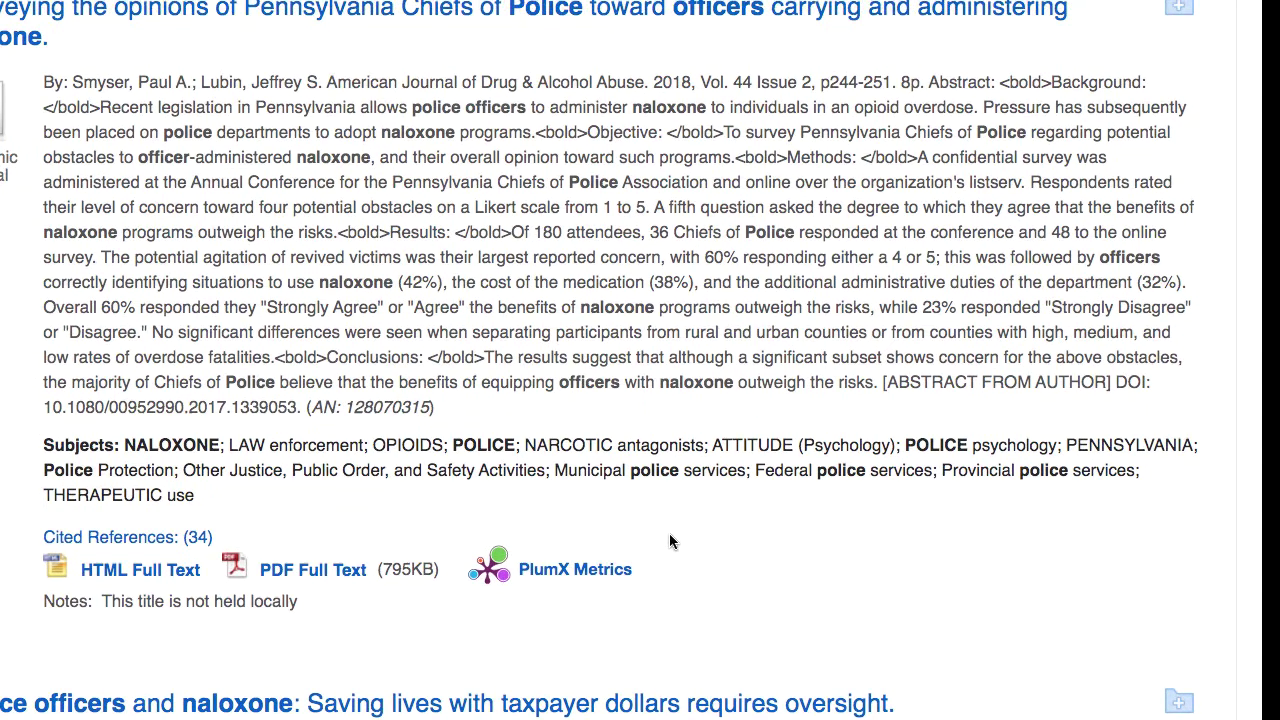
pyautogui.scroll(-5, 672, 535)
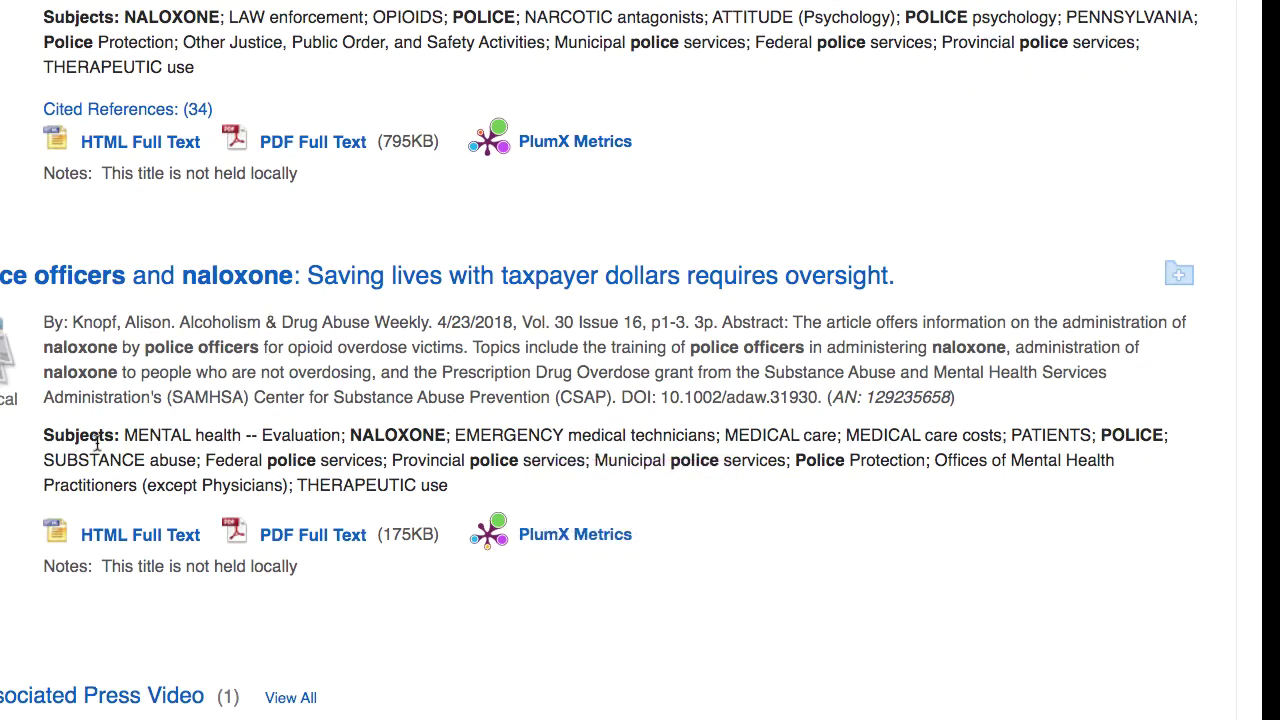
pyautogui.moveTo(44, 437); pyautogui.dragTo(522, 490)
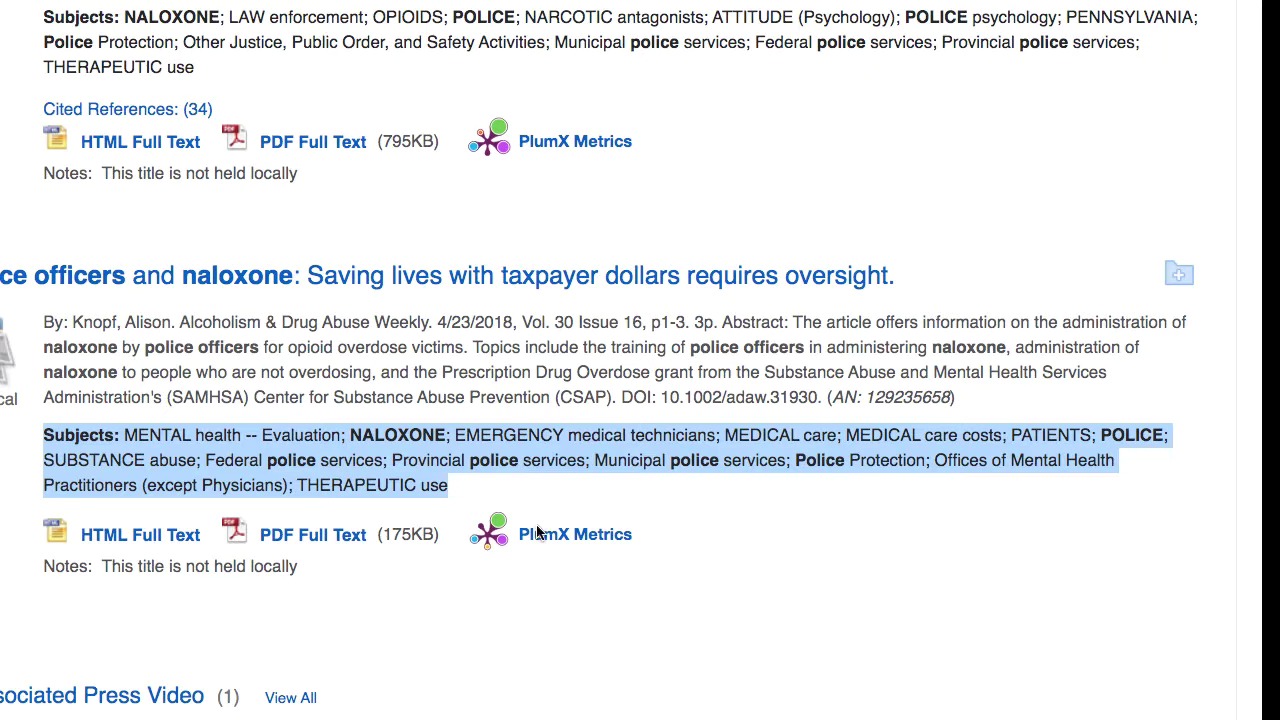
pyautogui.moveTo(300, 484); pyautogui.dragTo(508, 488)
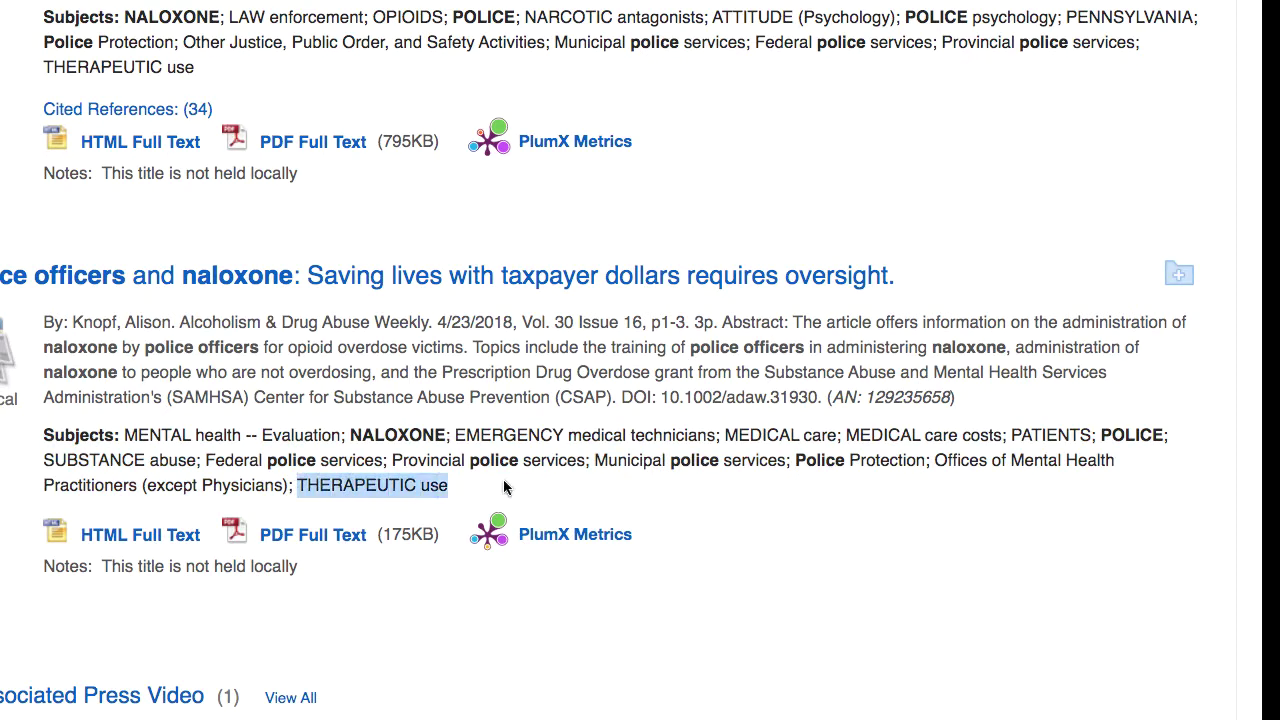
pyautogui.click(928, 584)
pyautogui.moveTo(43, 460); pyautogui.dragTo(195, 457)
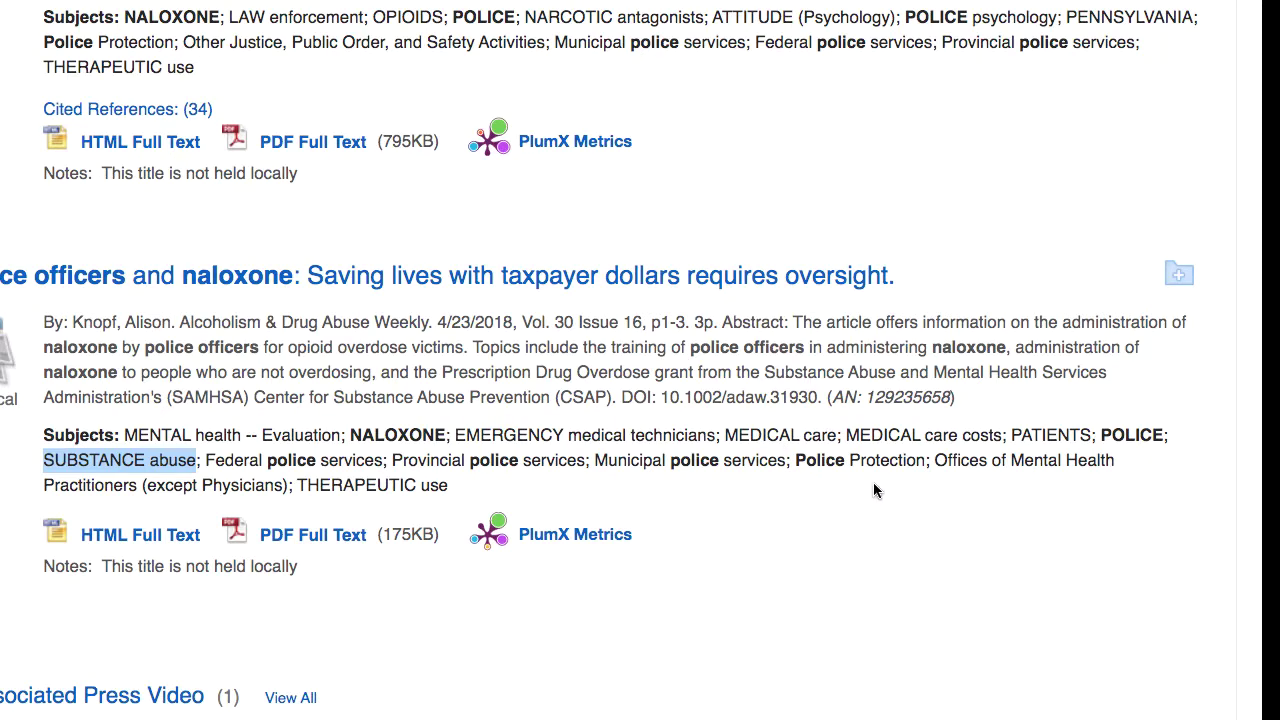
pyautogui.click(768, 431)
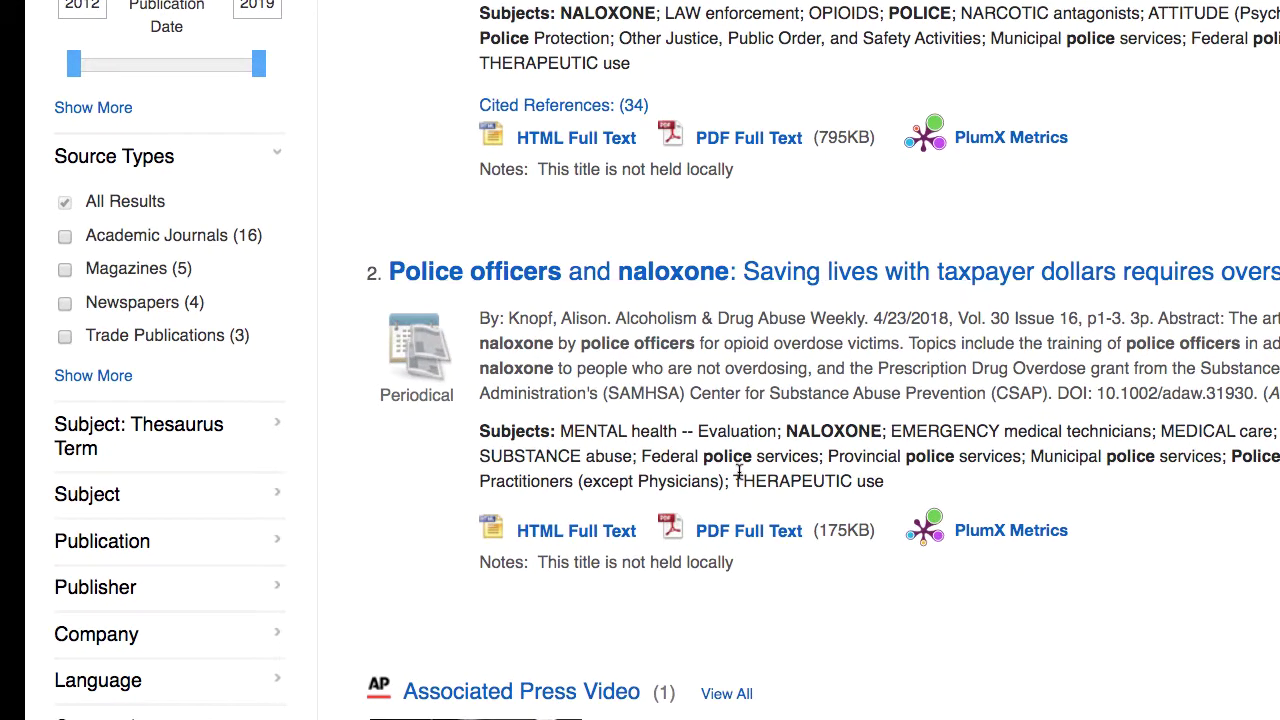
pyautogui.scroll(3, 727, 474)
pyautogui.scroll(2, 740, 475)
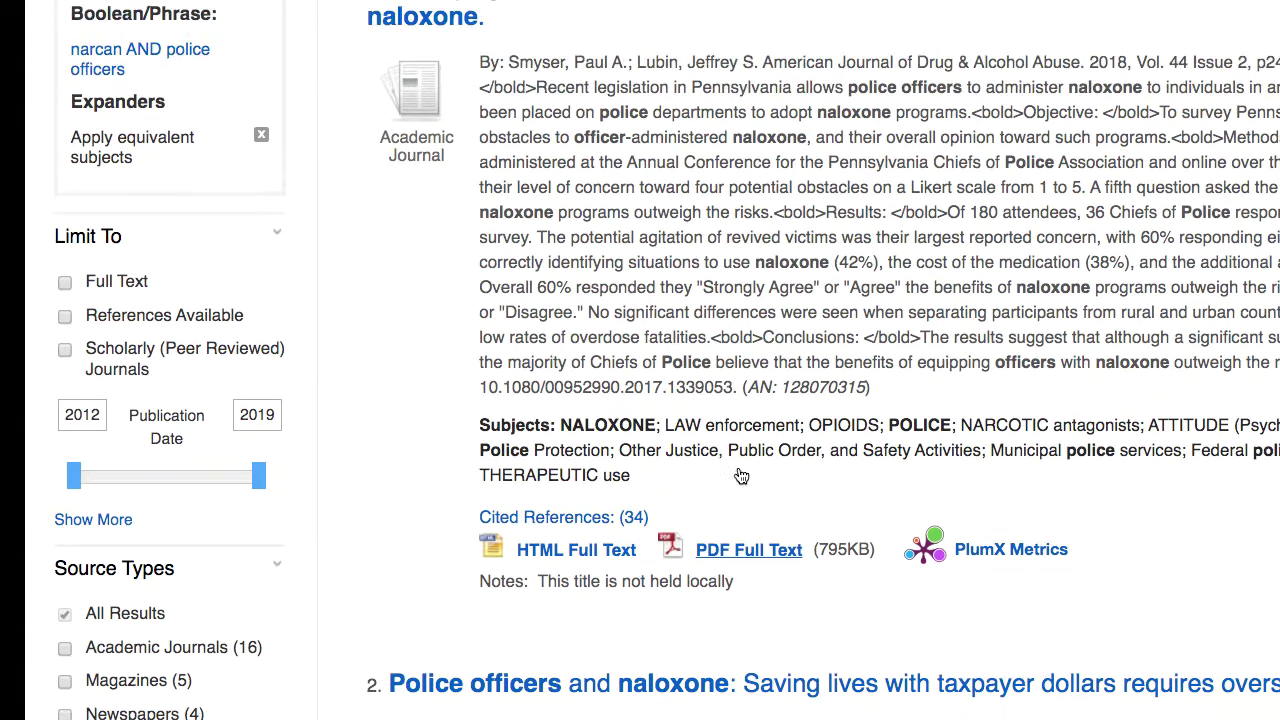
pyautogui.scroll(1, 740, 472)
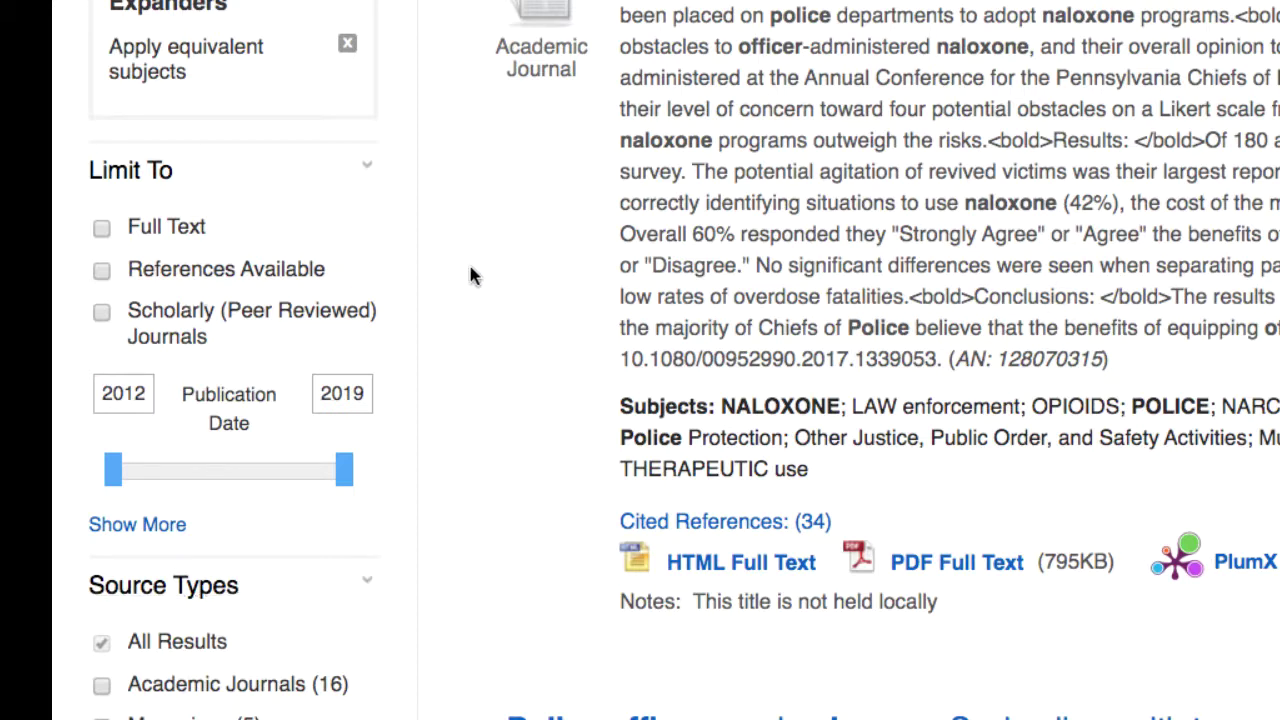
pyautogui.scroll(1, 470, 270)
pyautogui.scroll(-1, 472, 276)
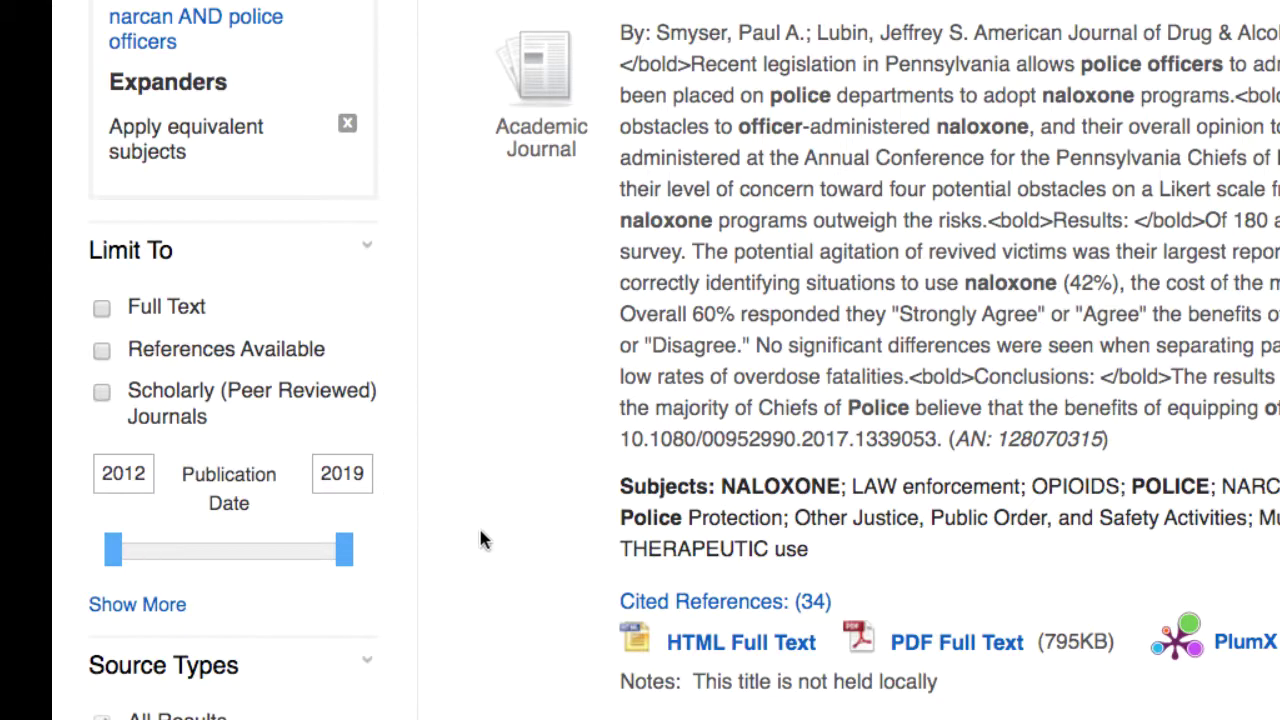
pyautogui.scroll(4, 480, 540)
pyautogui.scroll(-8, 487, 519)
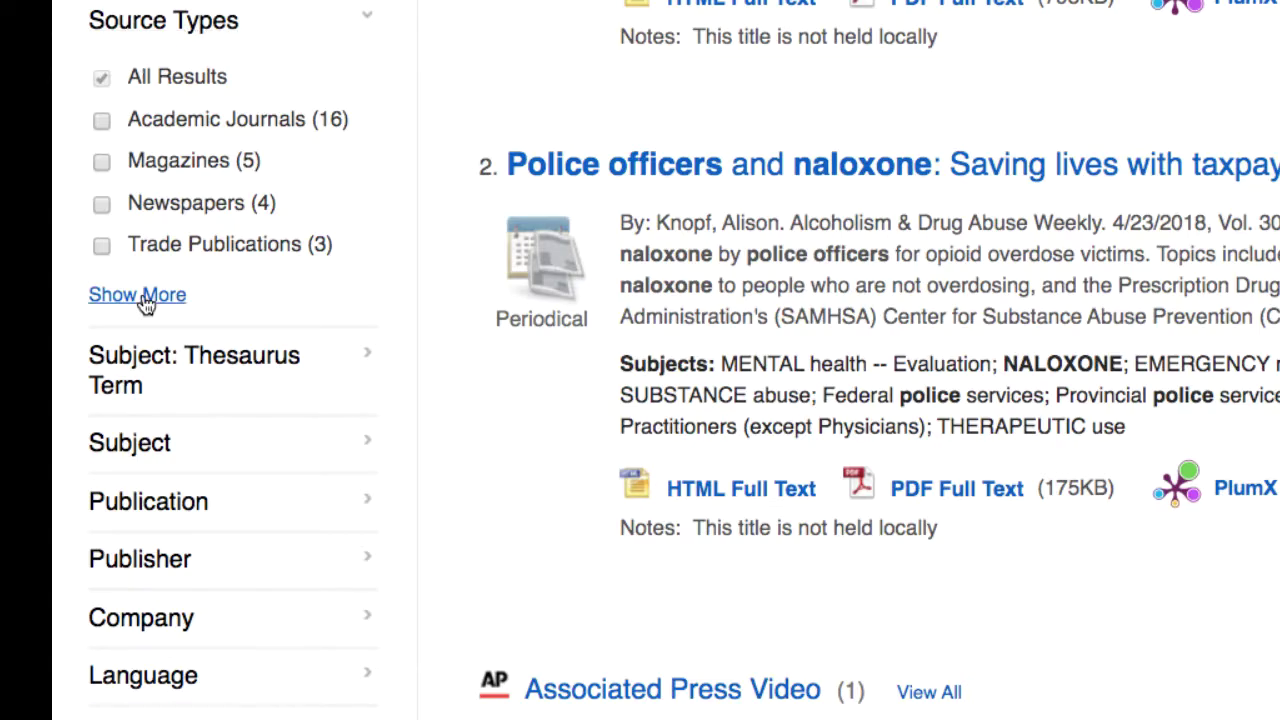
pyautogui.click(108, 296)
pyautogui.scroll(-3, 963, 417)
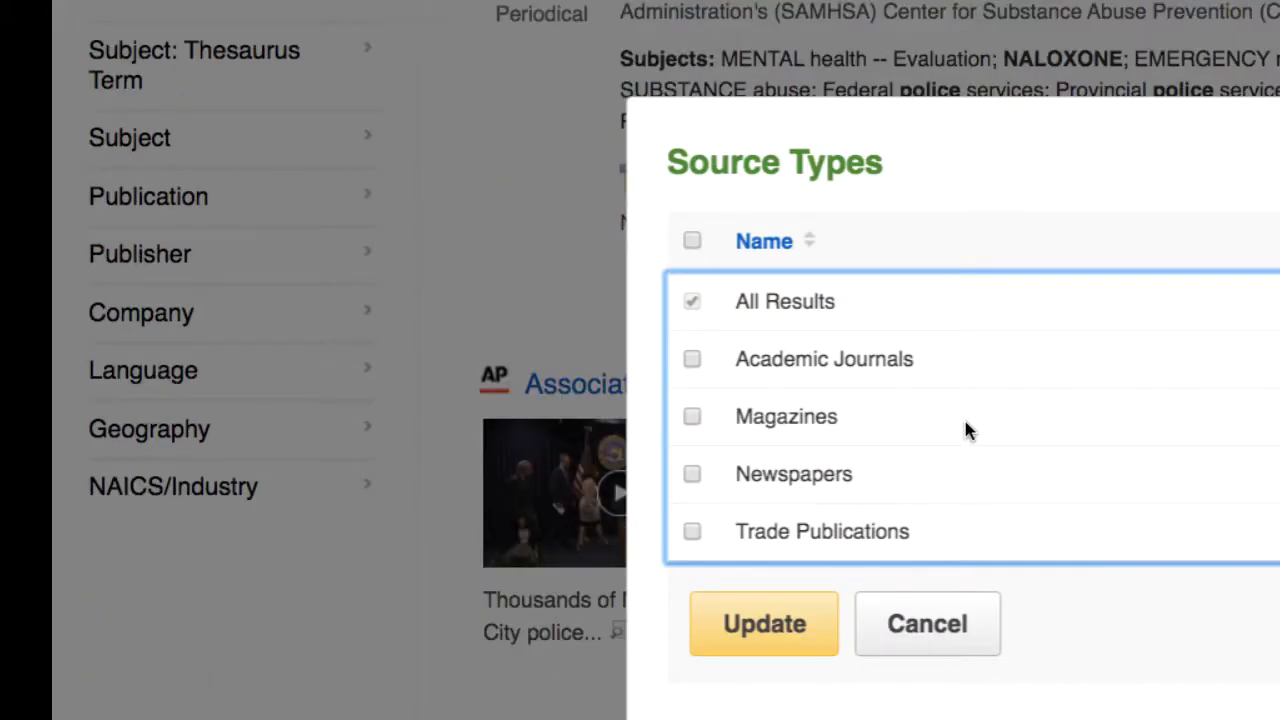
pyautogui.click(927, 623)
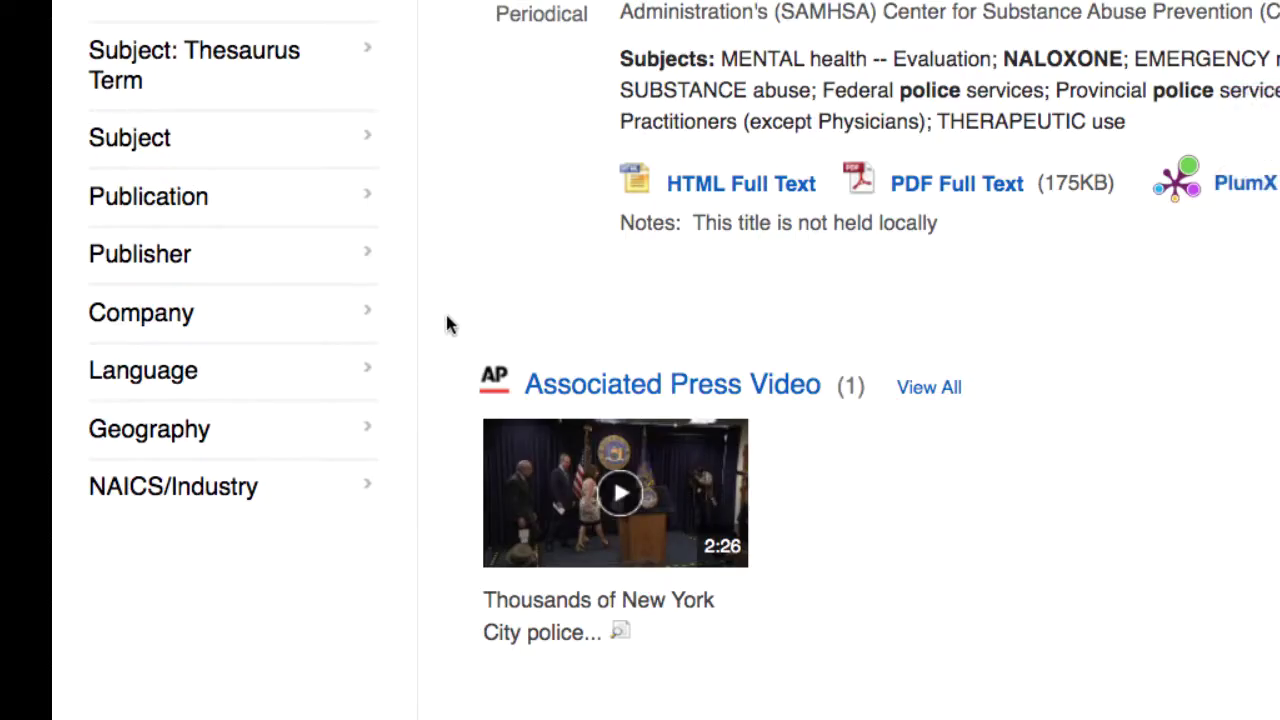
pyautogui.scroll(1, 479, 166)
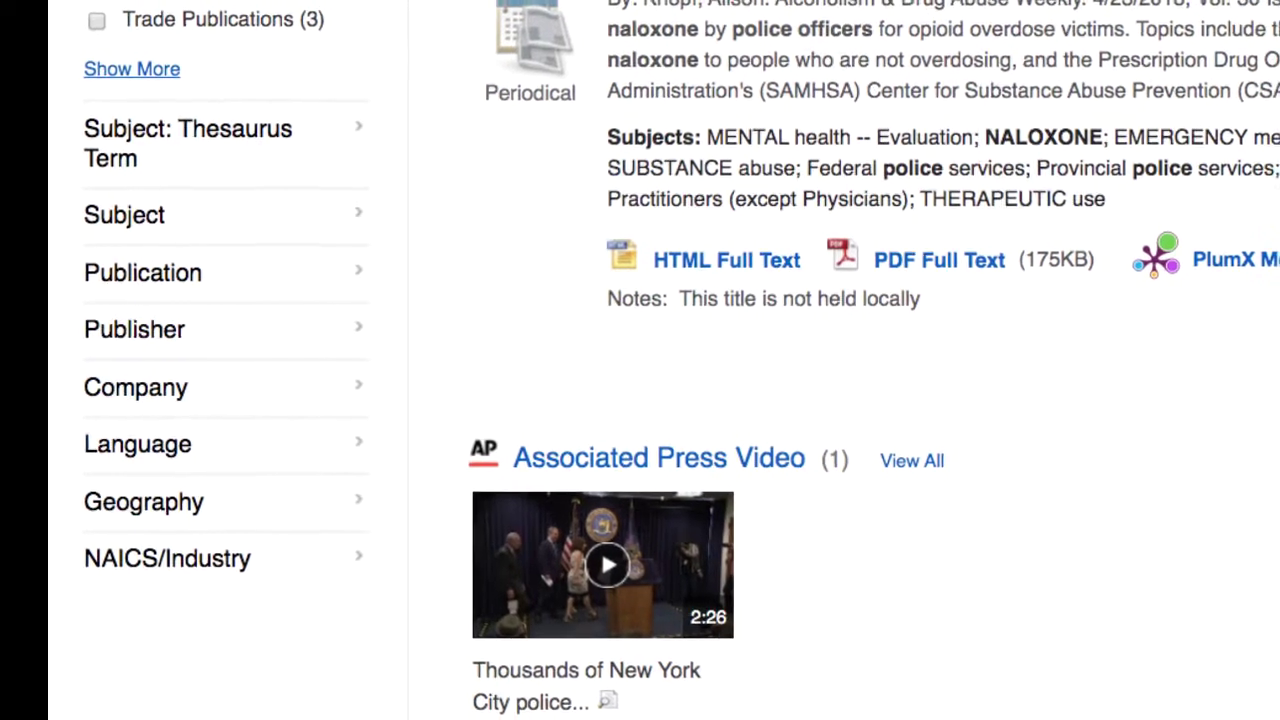
pyautogui.scroll(-5, 1158, 180)
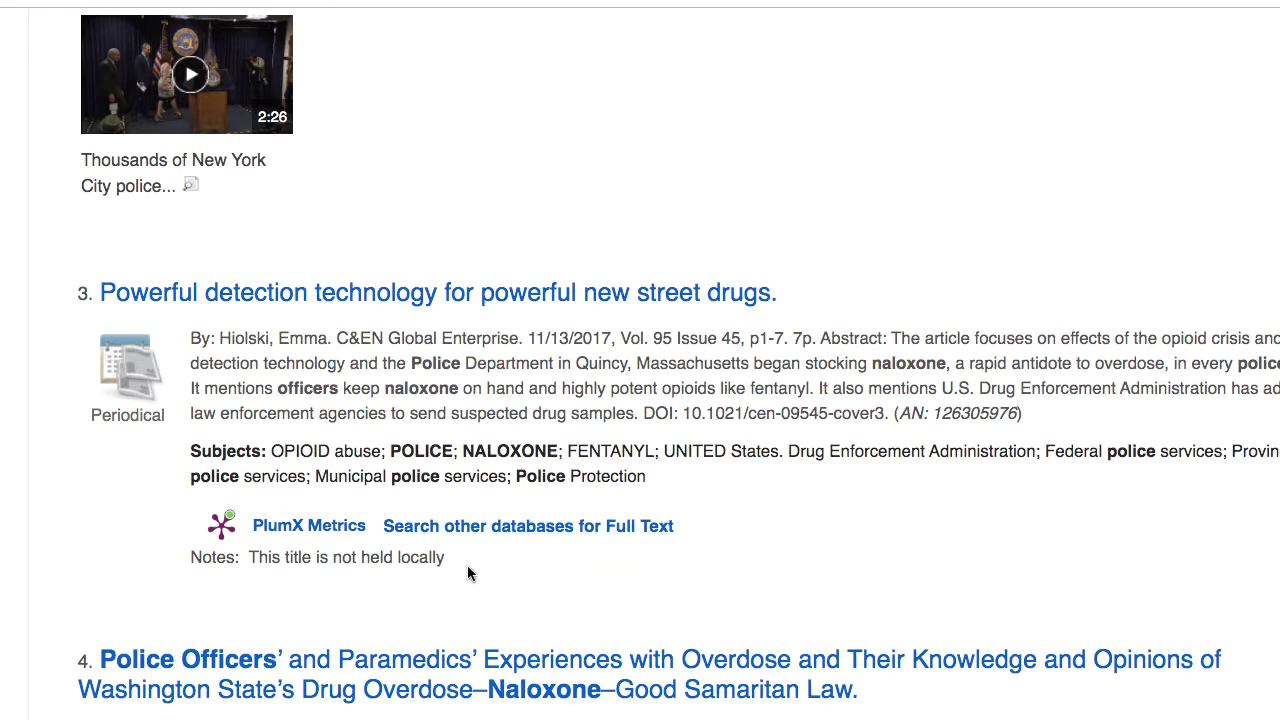
# - Search other databases for the full text of result 3, the street-drug detection technology article
pyautogui.click(592, 527)
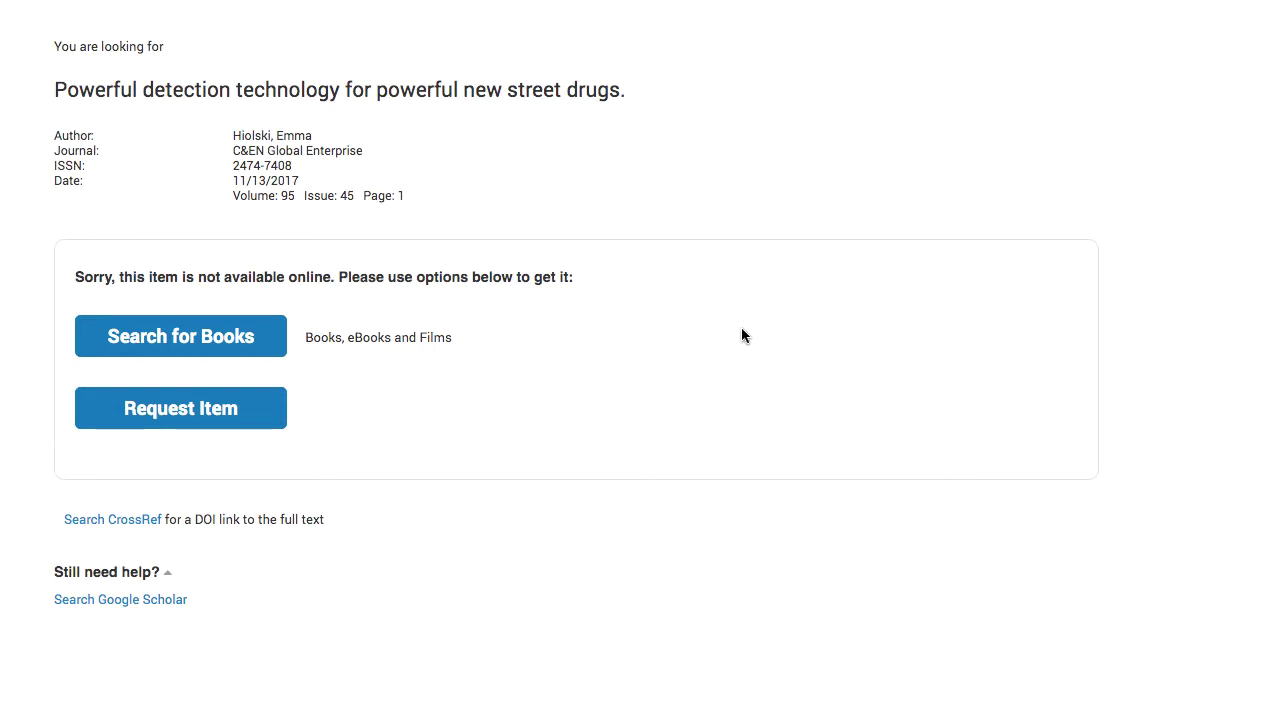
# - Request the unavailable article through the library's Interlibrary Loan form
pyautogui.click(177, 413)
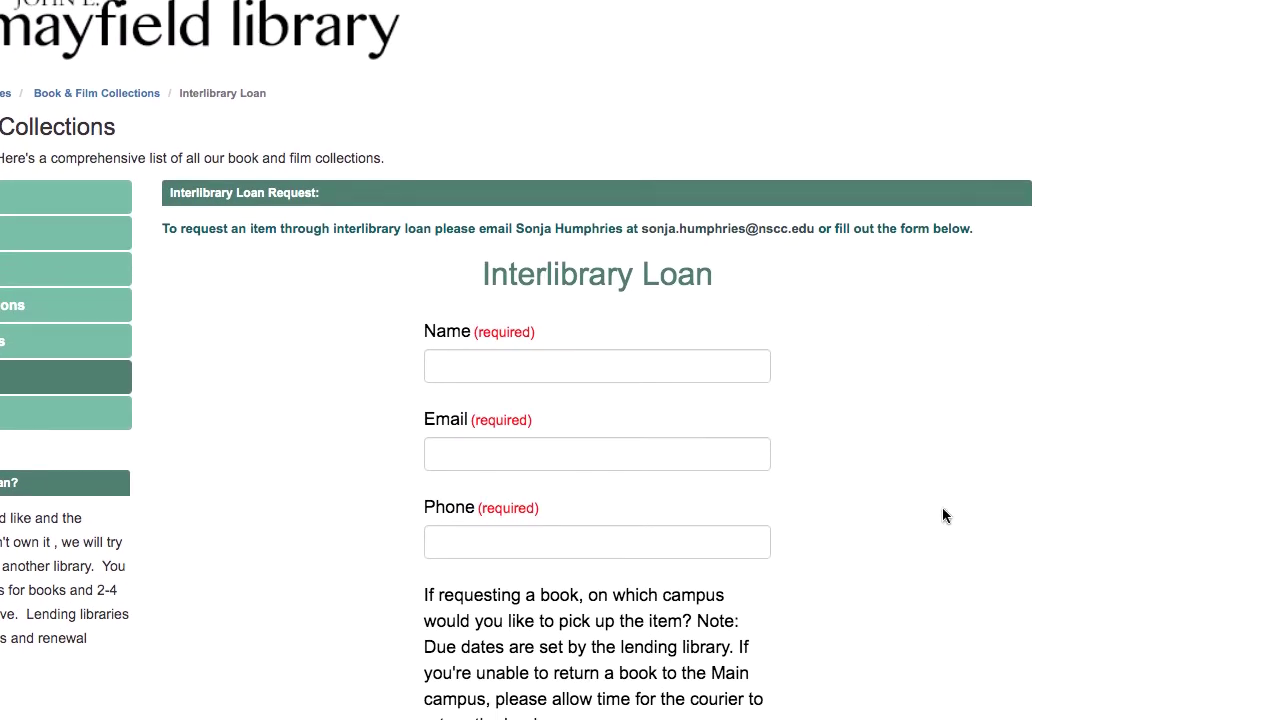
# - Scroll through the blank Interlibrary Loan form's book and journal article sections
pyautogui.scroll(-10, 817, 445)
pyautogui.scroll(-1, 575, 481)
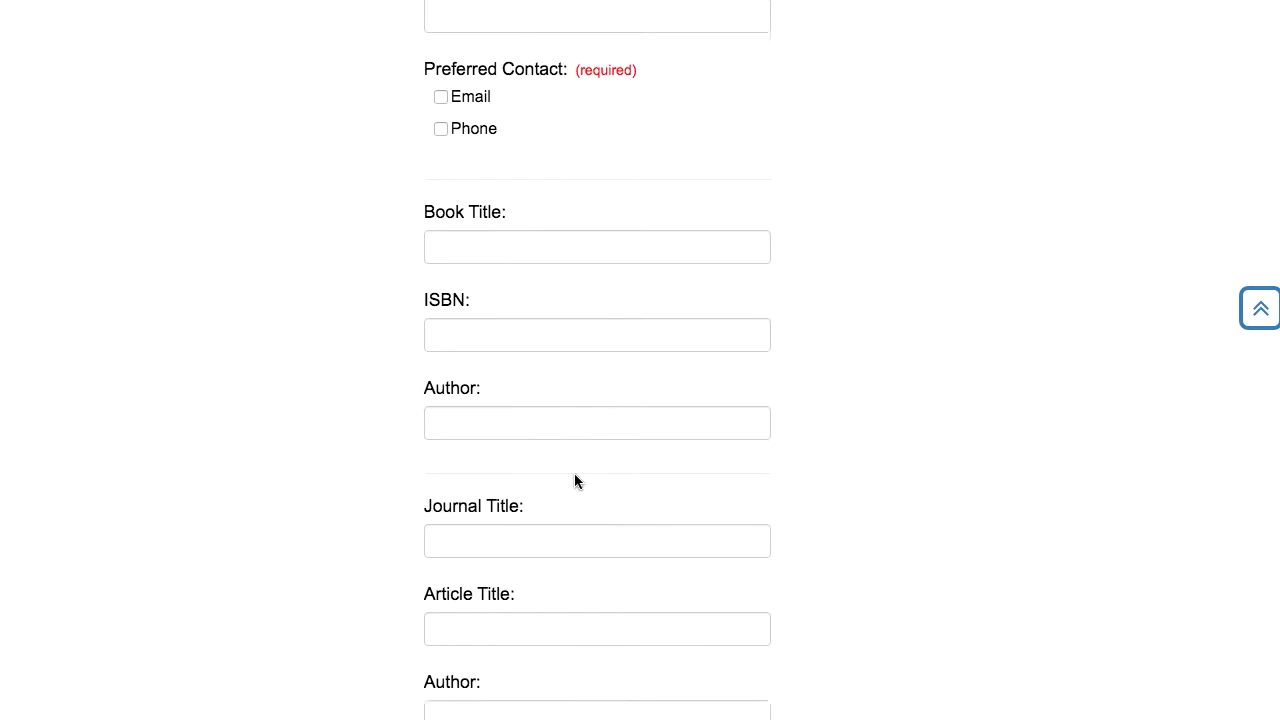
pyautogui.scroll(-7, 576, 478)
pyautogui.scroll(5, 584, 438)
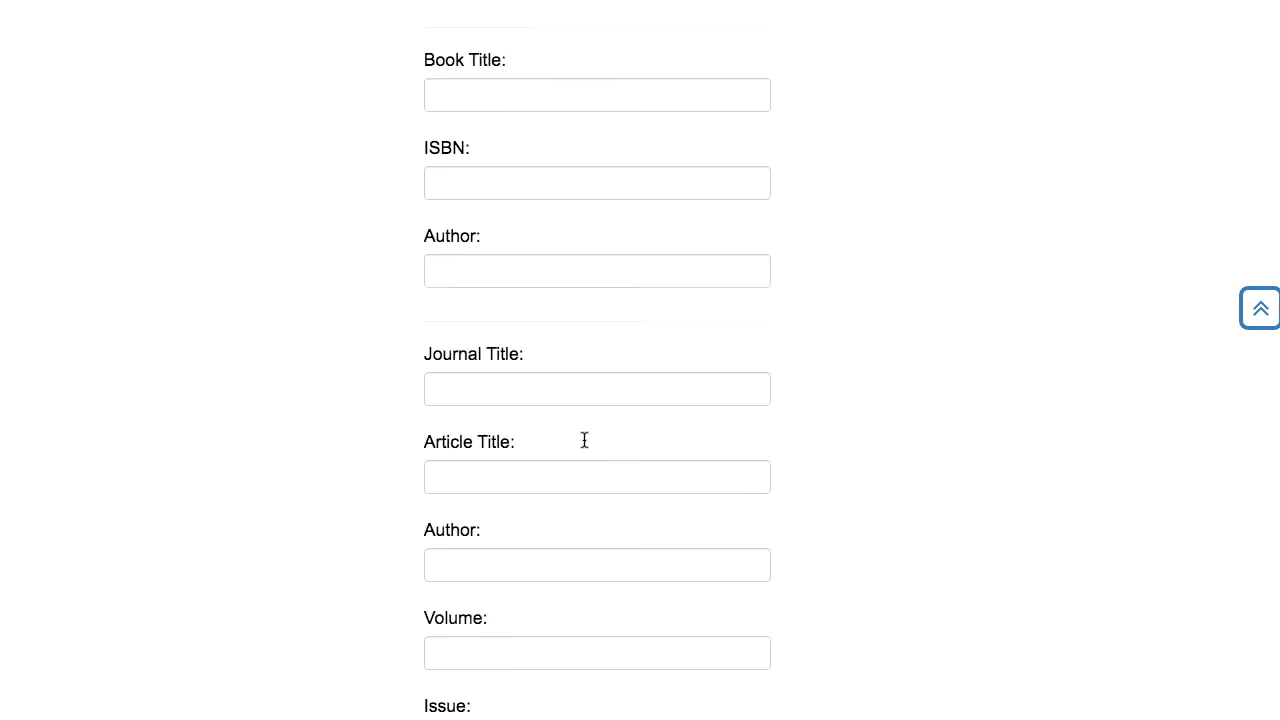
pyautogui.scroll(12, 584, 440)
pyautogui.scroll(4, 585, 443)
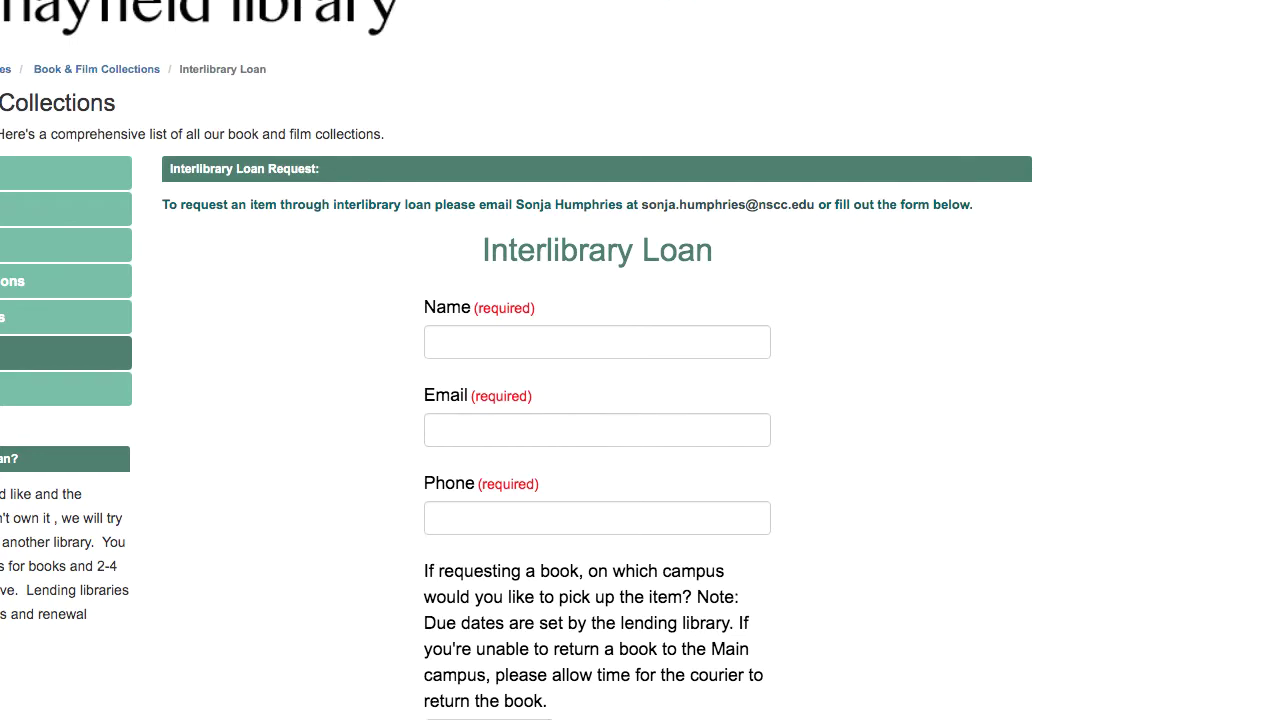